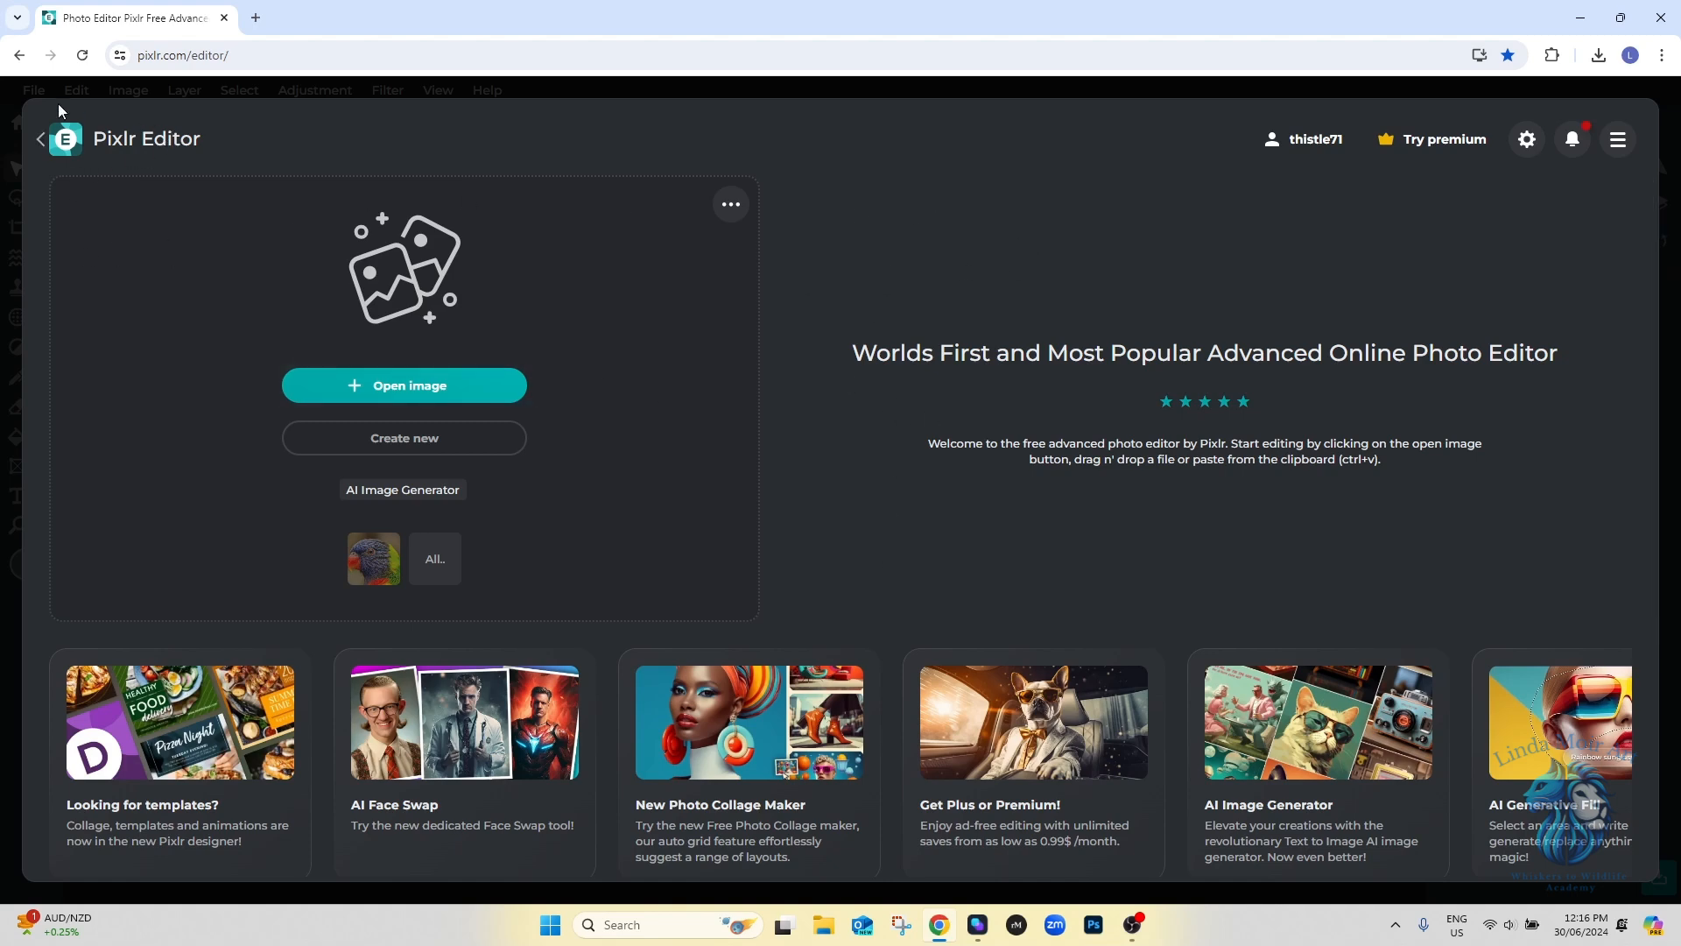
# - Launch the advanced Pixlr Editor from the Pixlr home page and open the recent parrot image
pyautogui.click(19, 56)
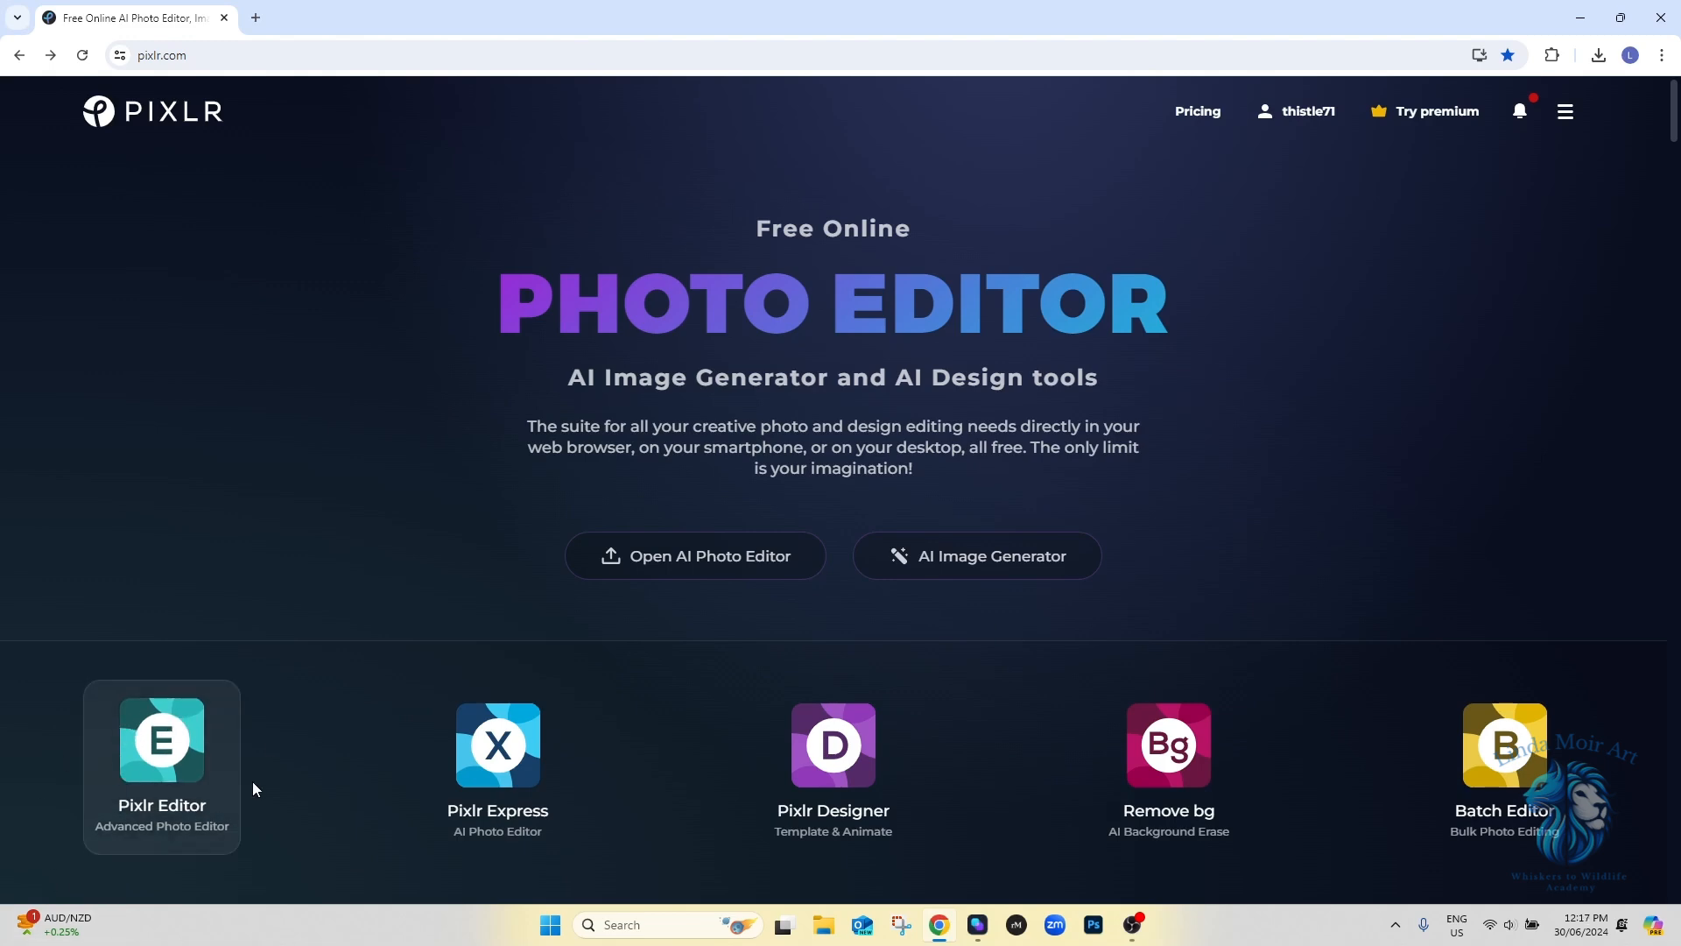
pyautogui.click(173, 749)
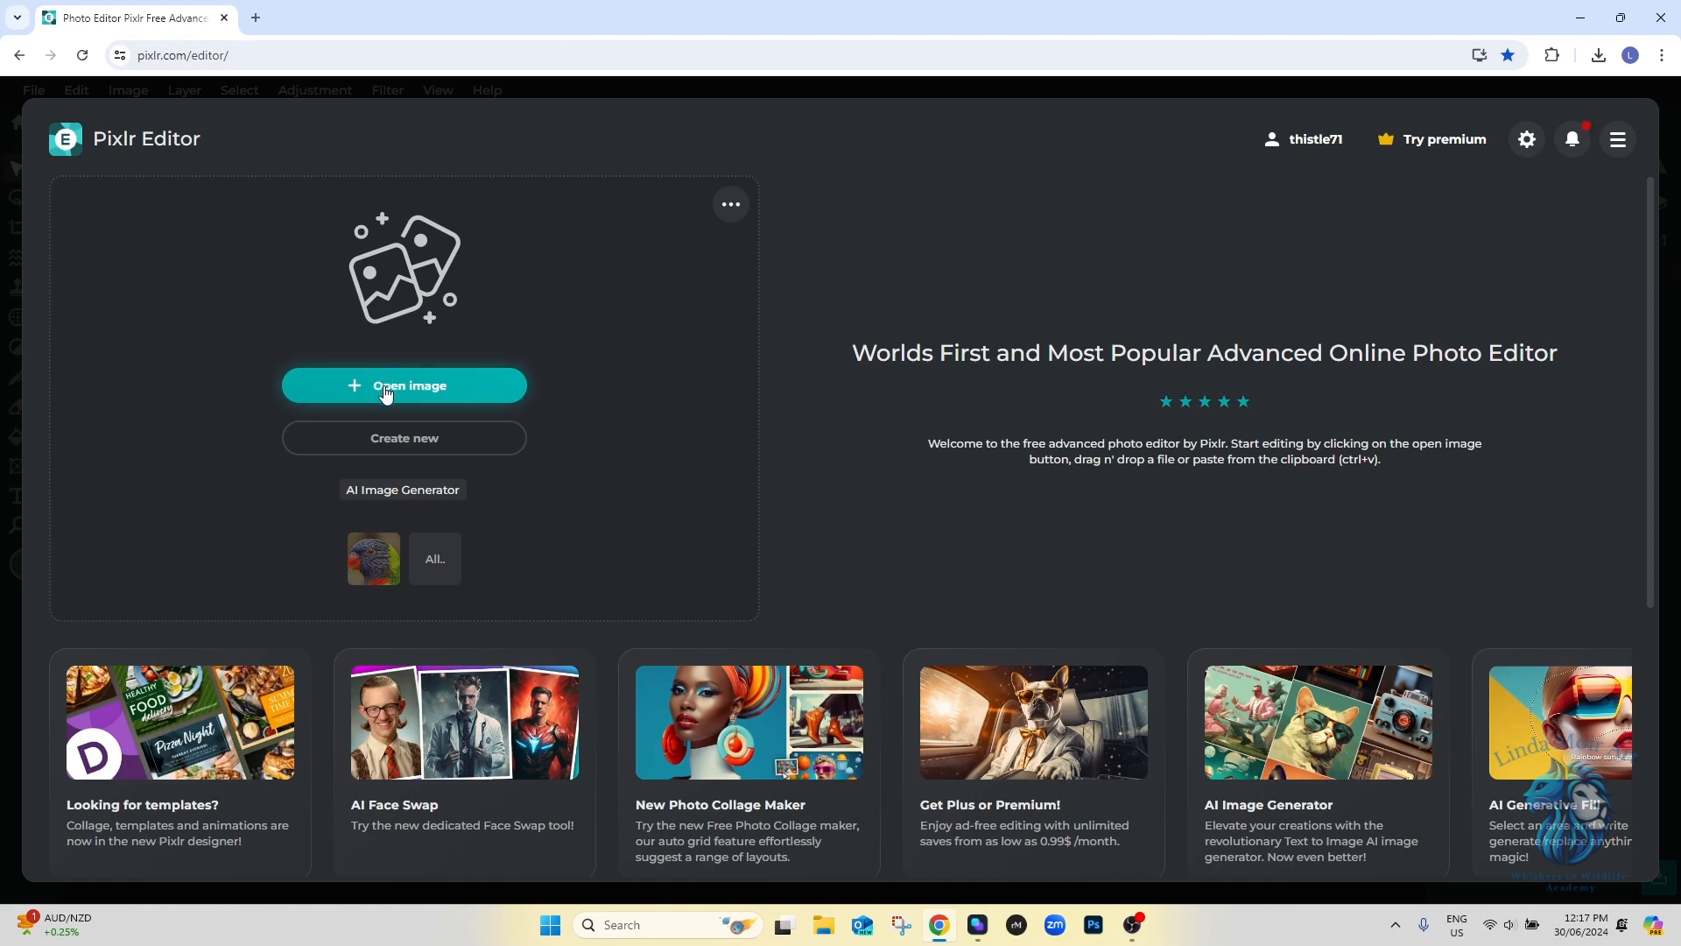
pyautogui.click(372, 563)
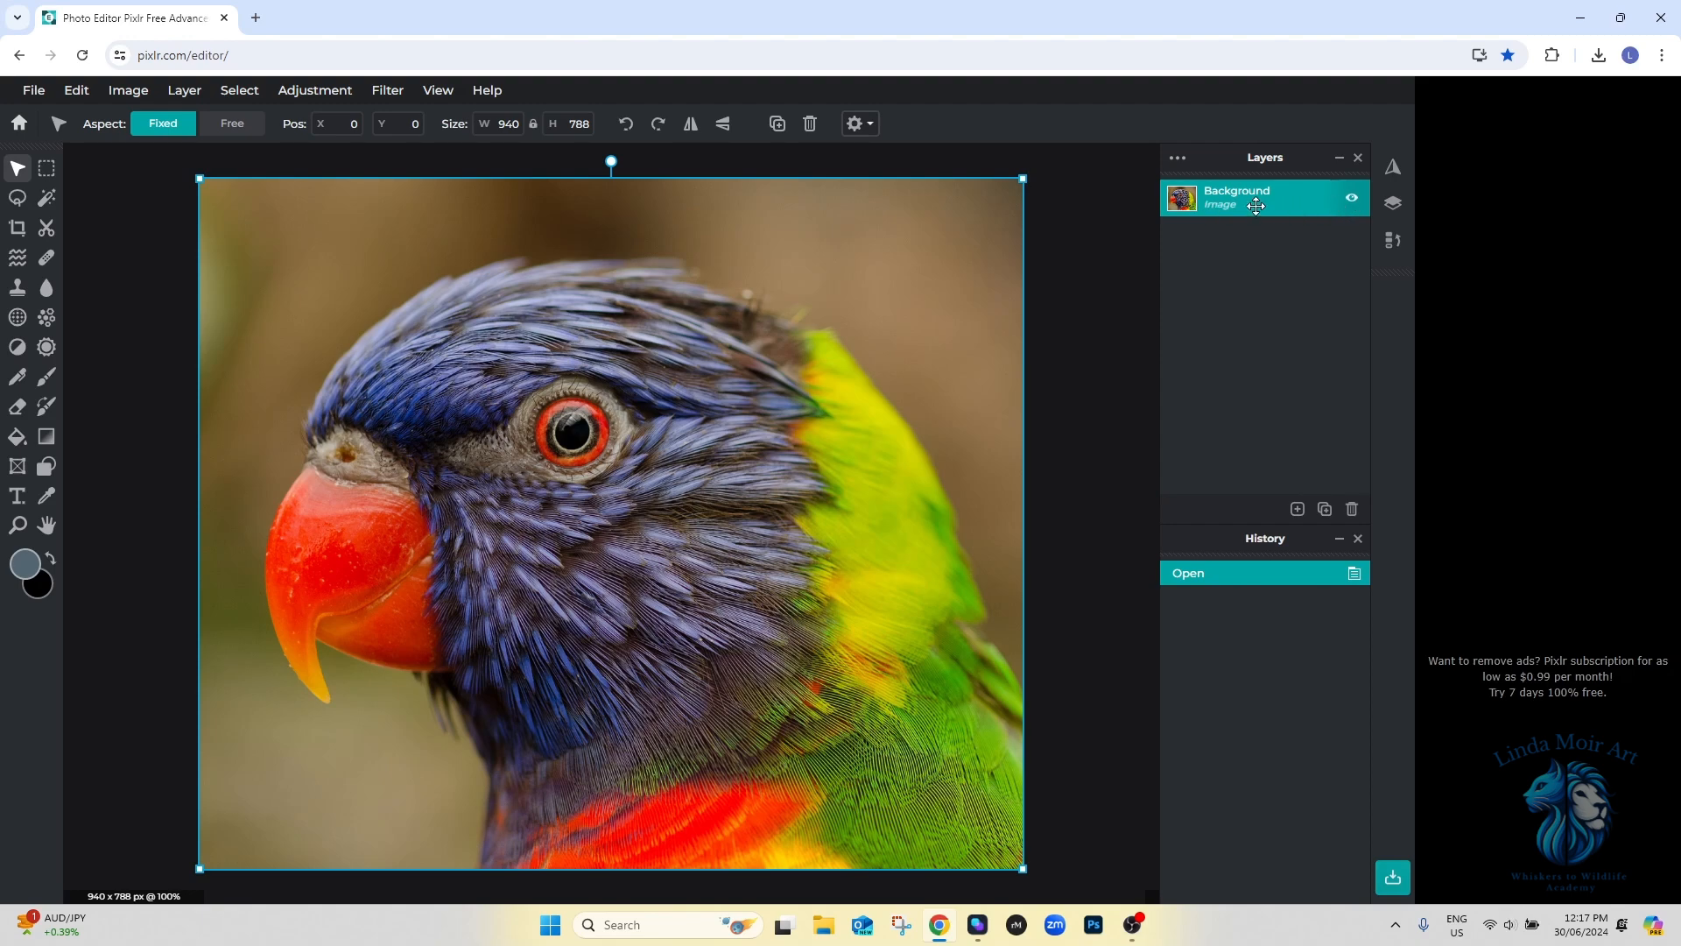
# - Rename the Background layer as Bird in its layer settings
pyautogui.doubleClick(1279, 197)
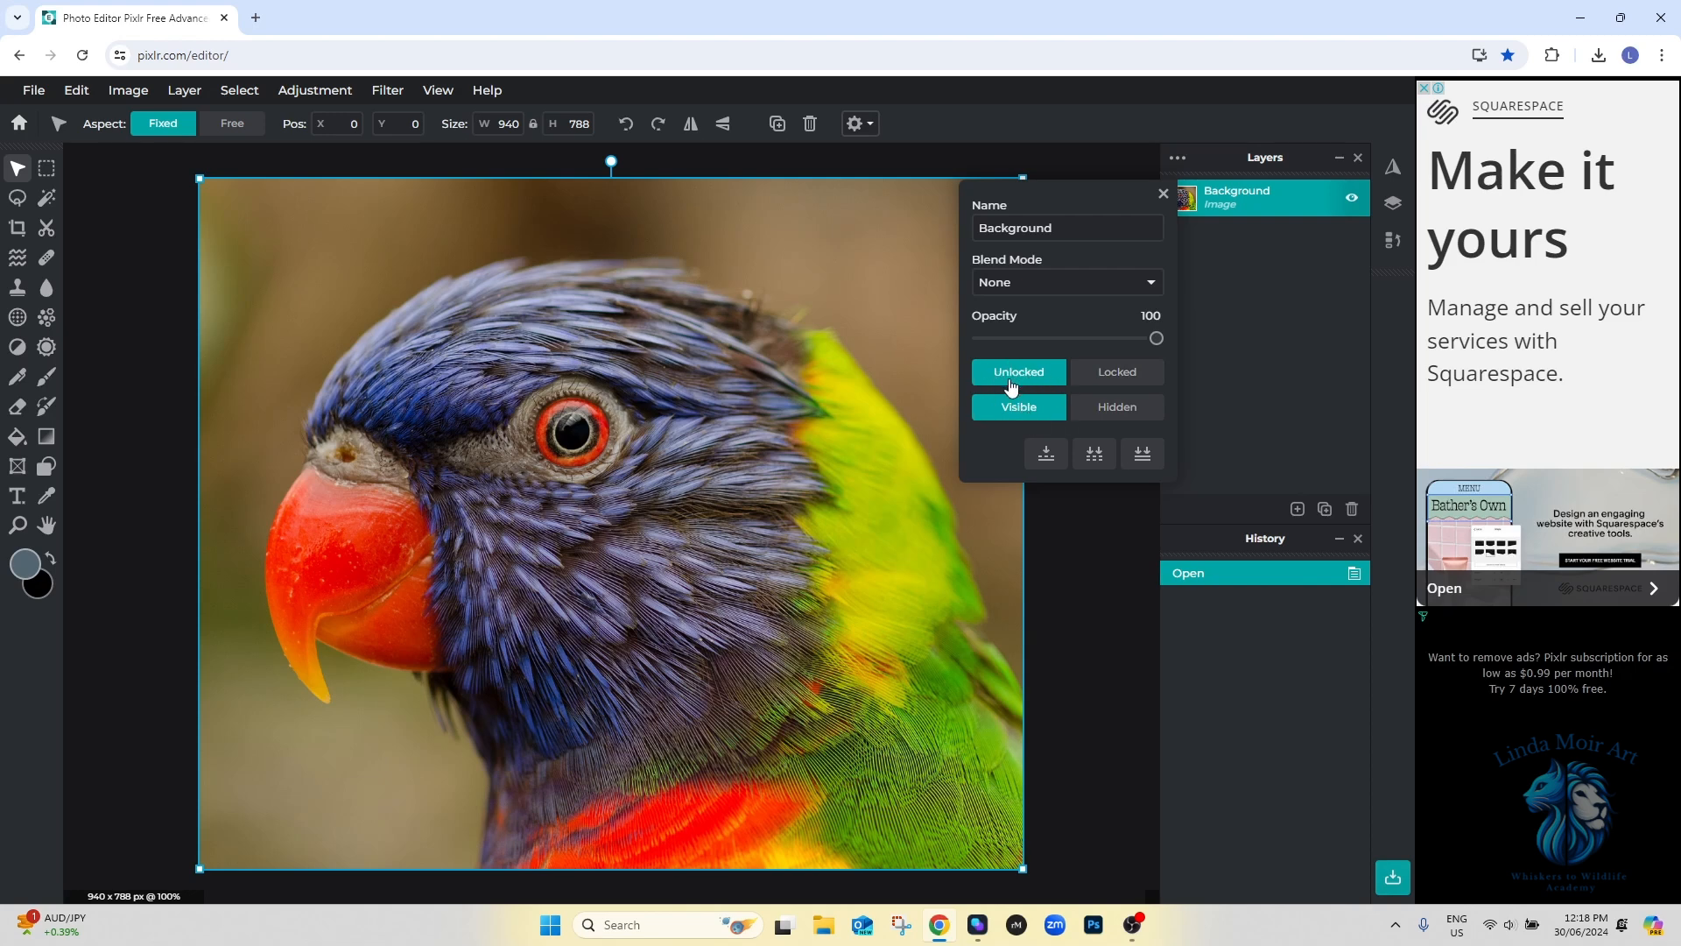
pyautogui.click(1093, 228)
pyautogui.moveTo(1091, 230); pyautogui.dragTo(952, 241)
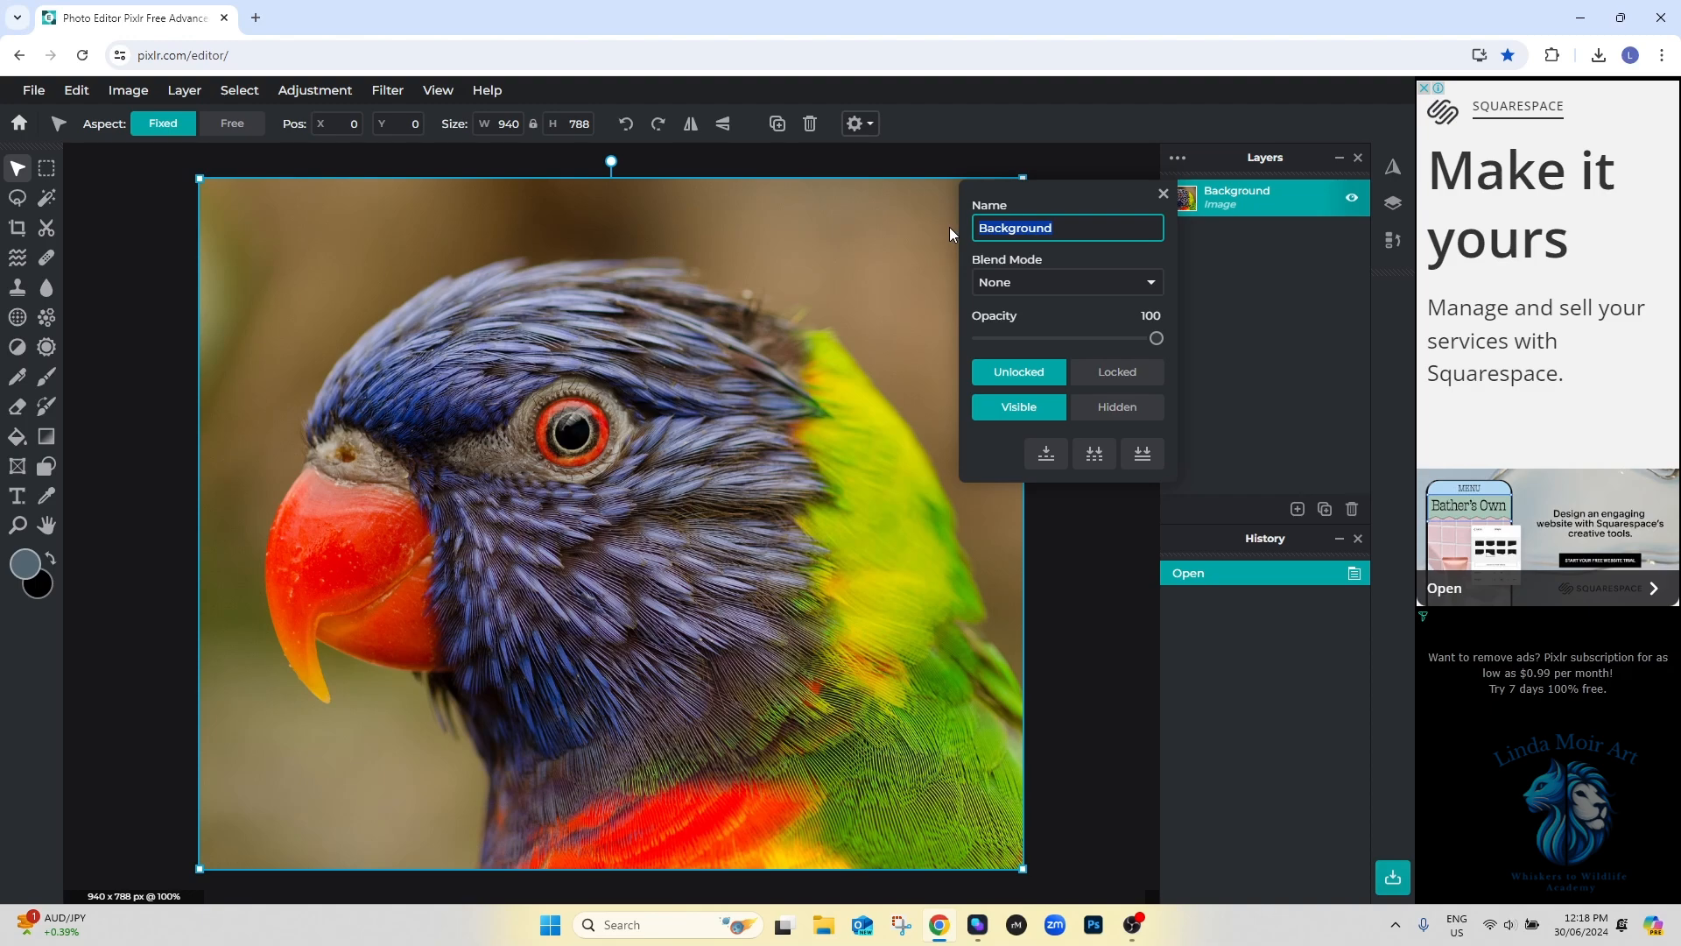
pyautogui.write('Bird')
pyautogui.click(1230, 276)
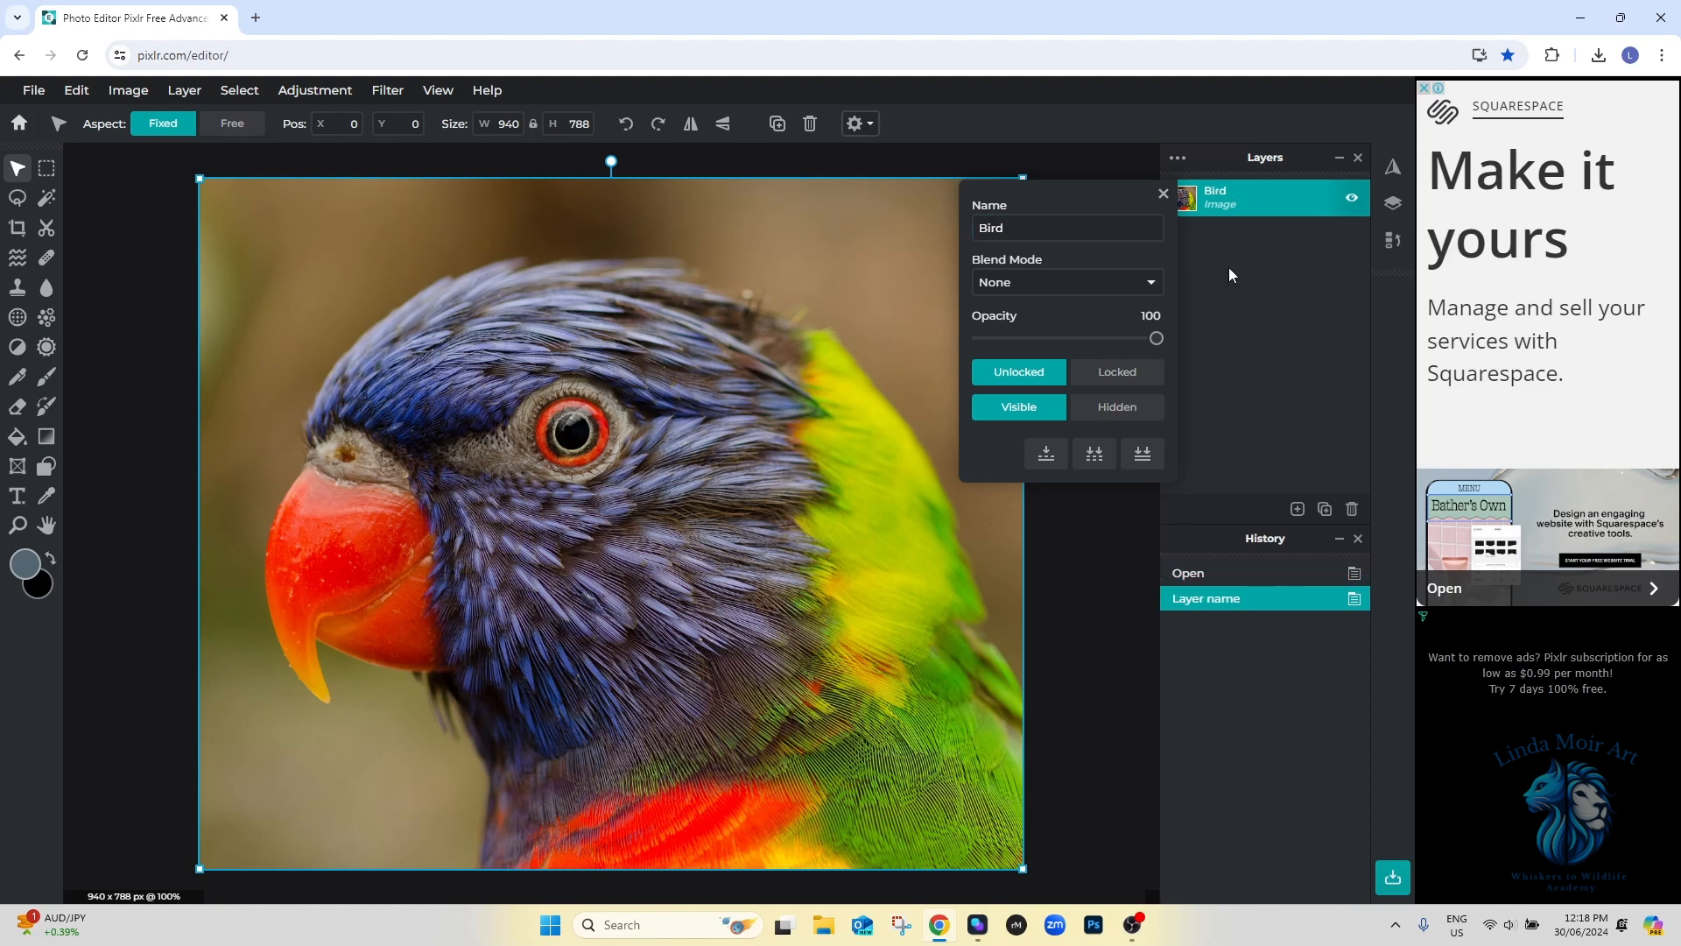
pyautogui.click(1162, 195)
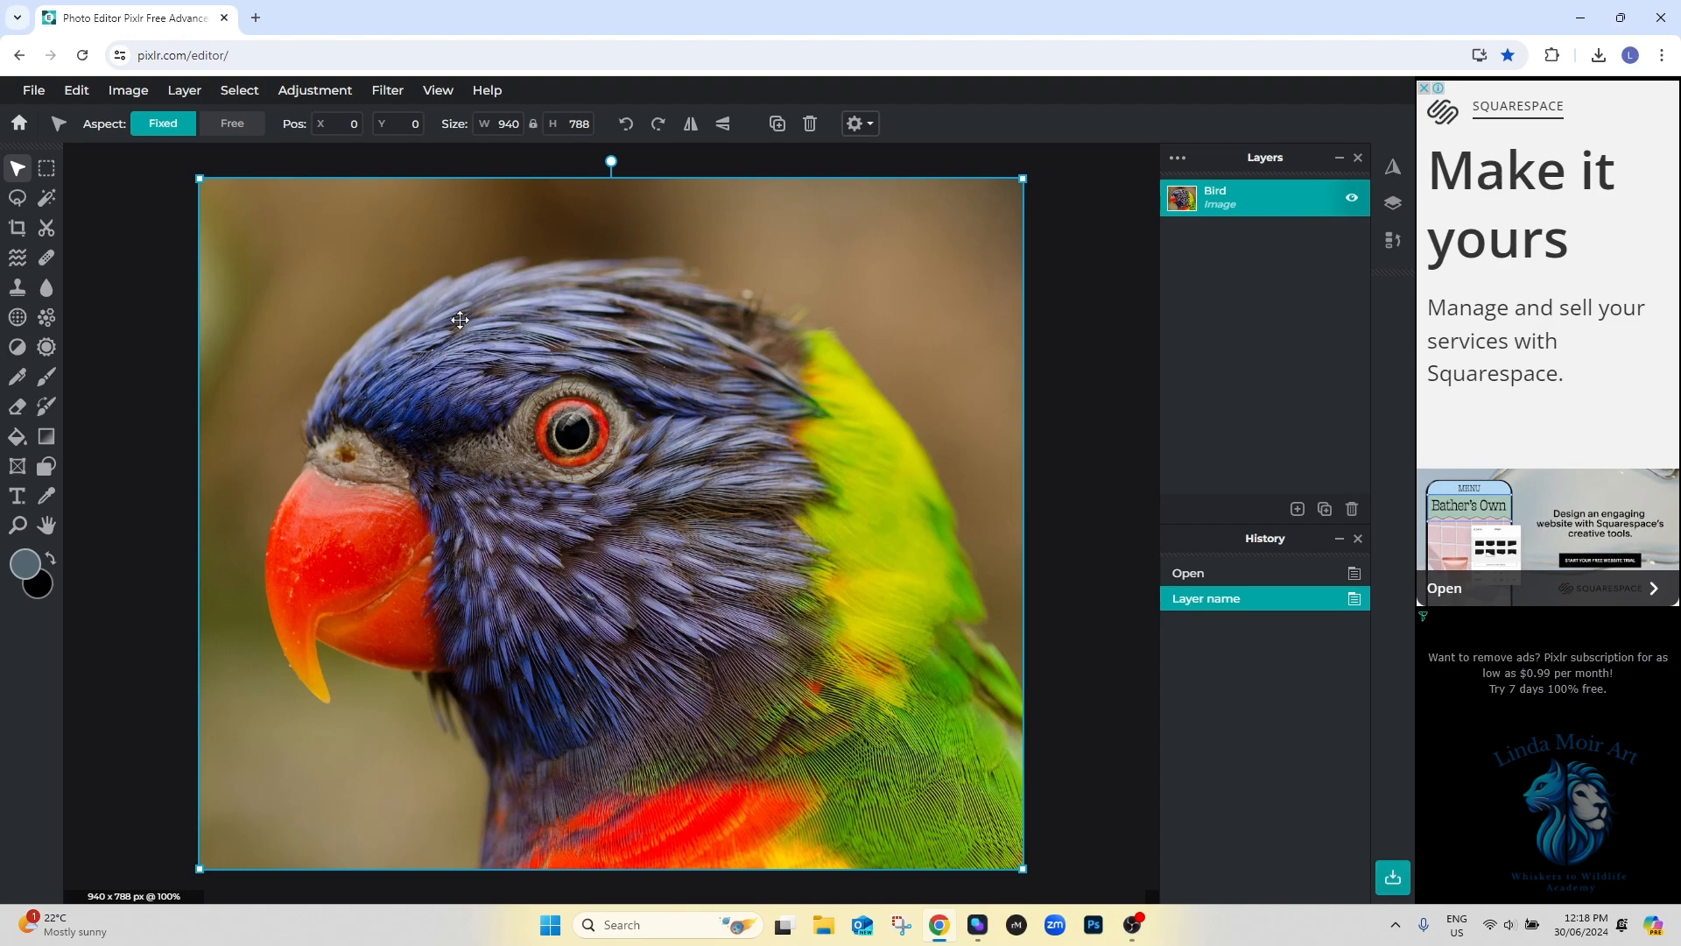
# - Apply a Gaussian blur with an amount of 16 to the Bird layer
pyautogui.click(390, 91)
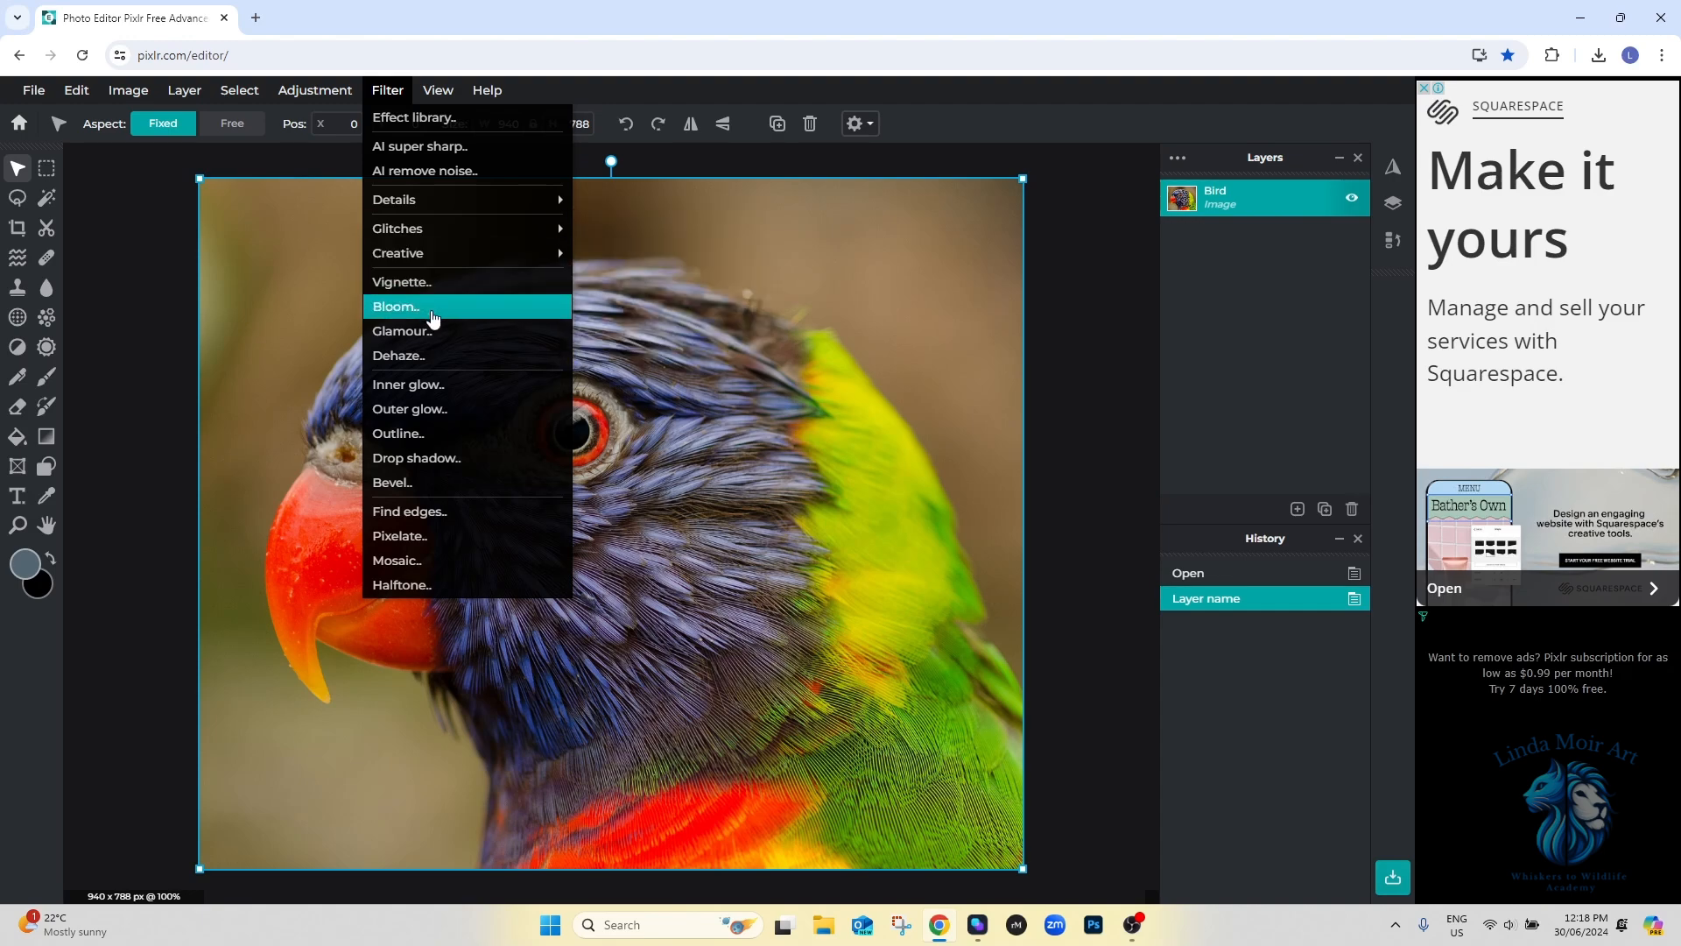
pyautogui.moveTo(433, 208)
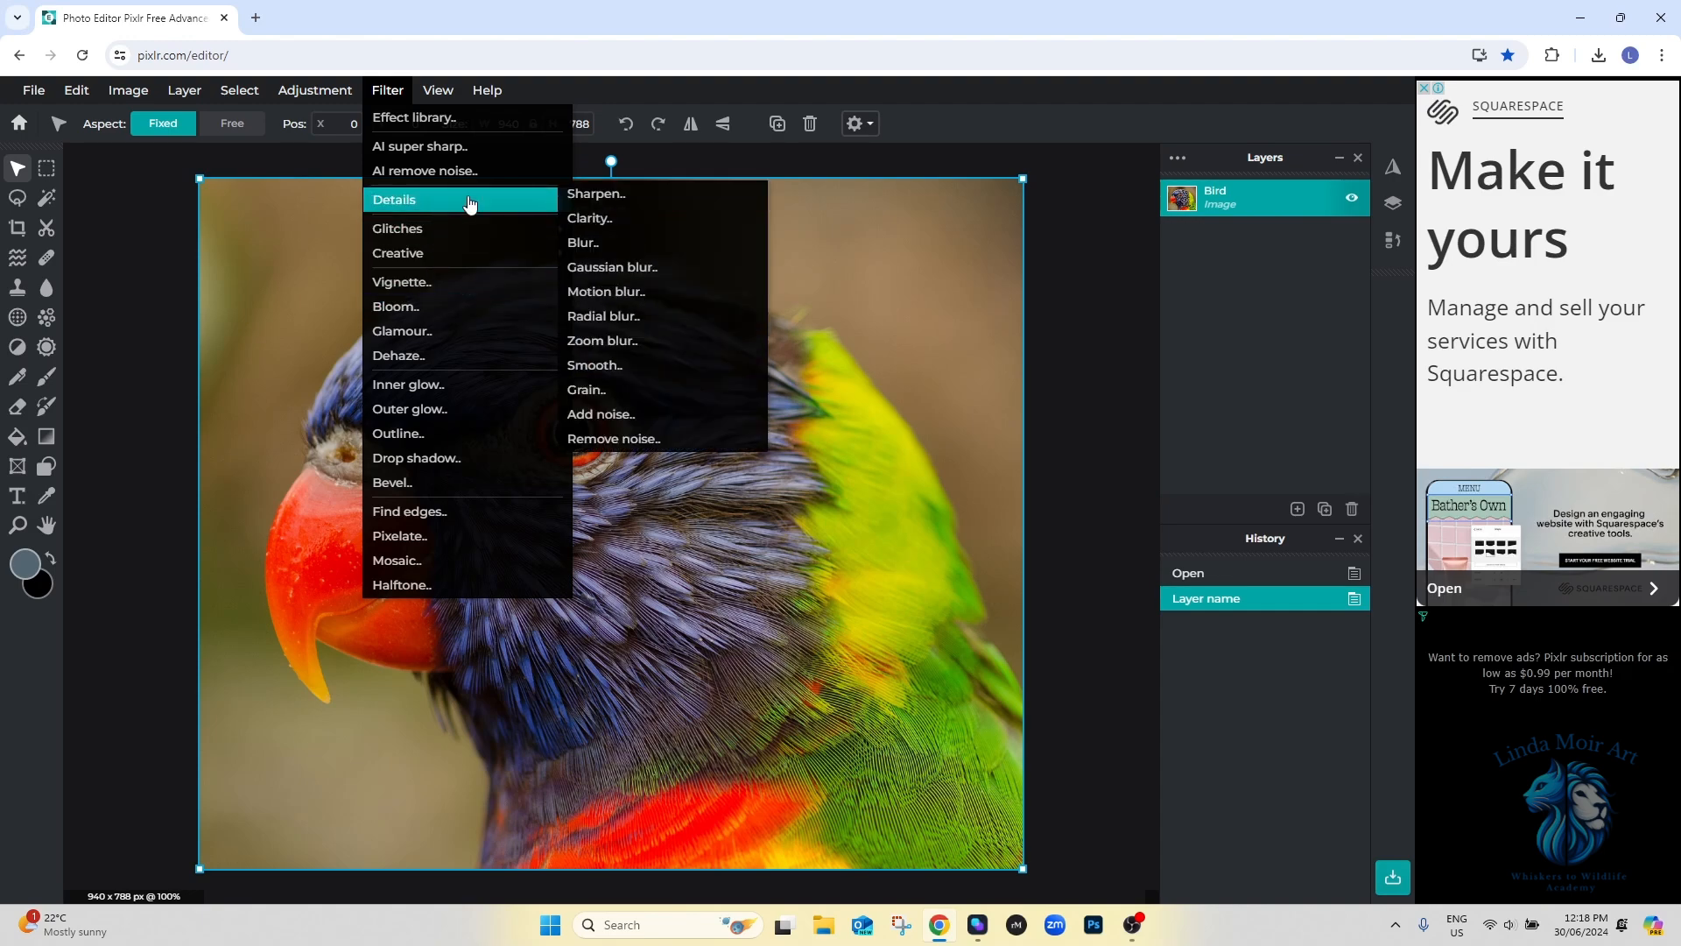
pyautogui.click(391, 92)
pyautogui.moveTo(390, 203)
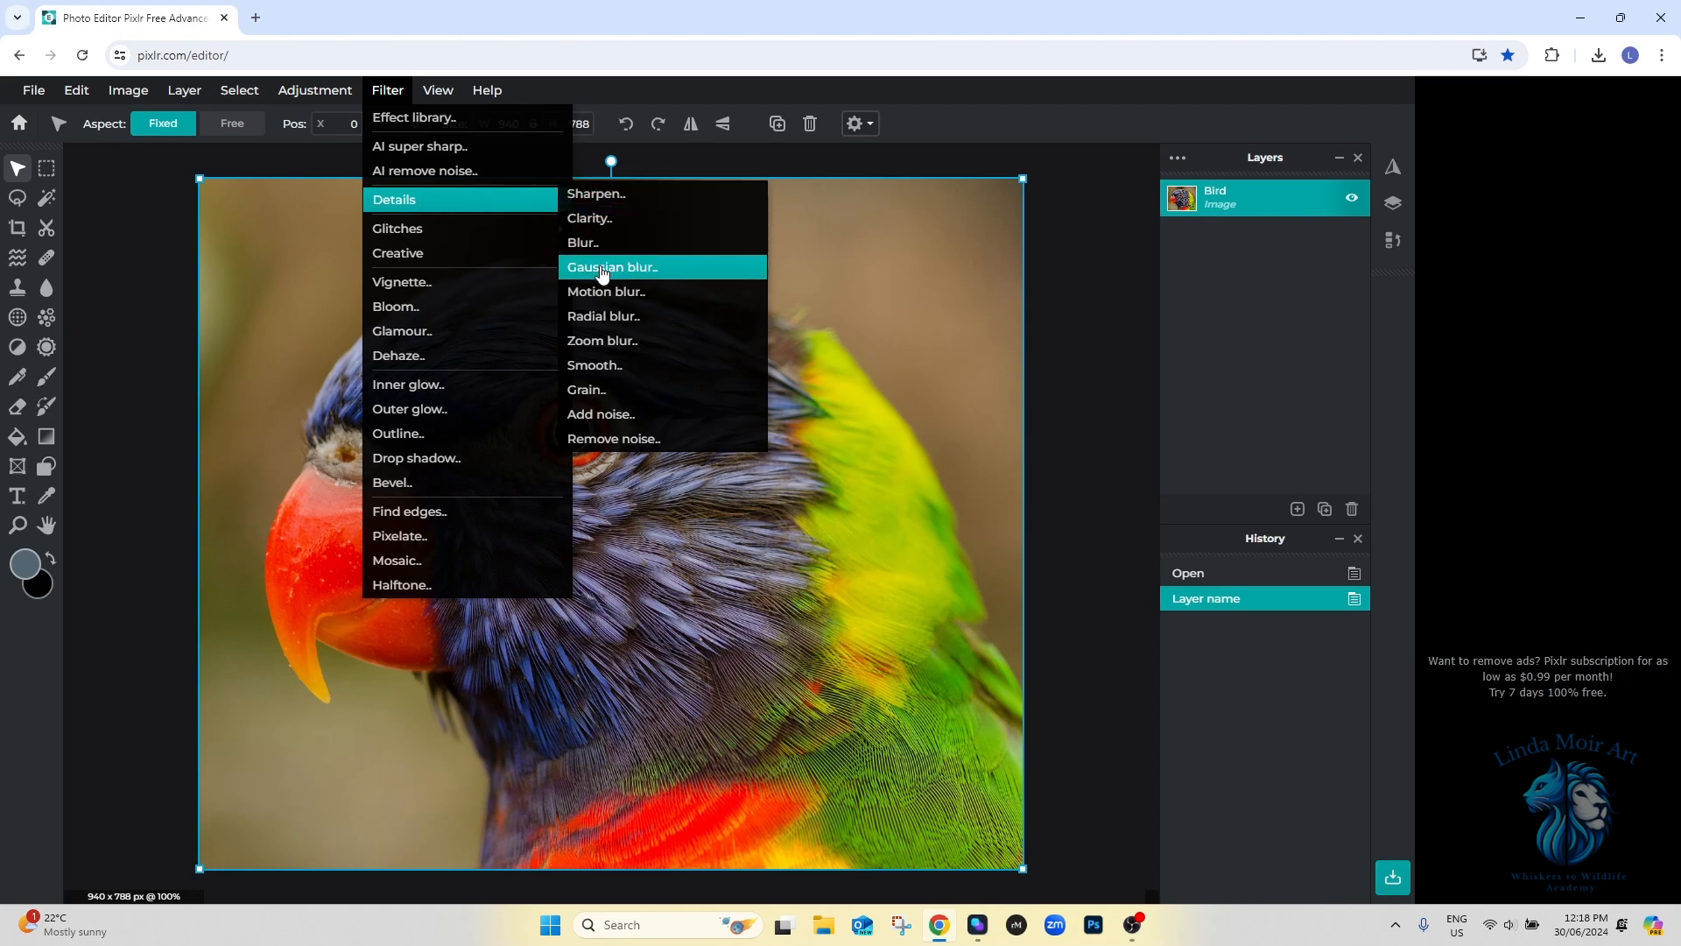
pyautogui.click(602, 270)
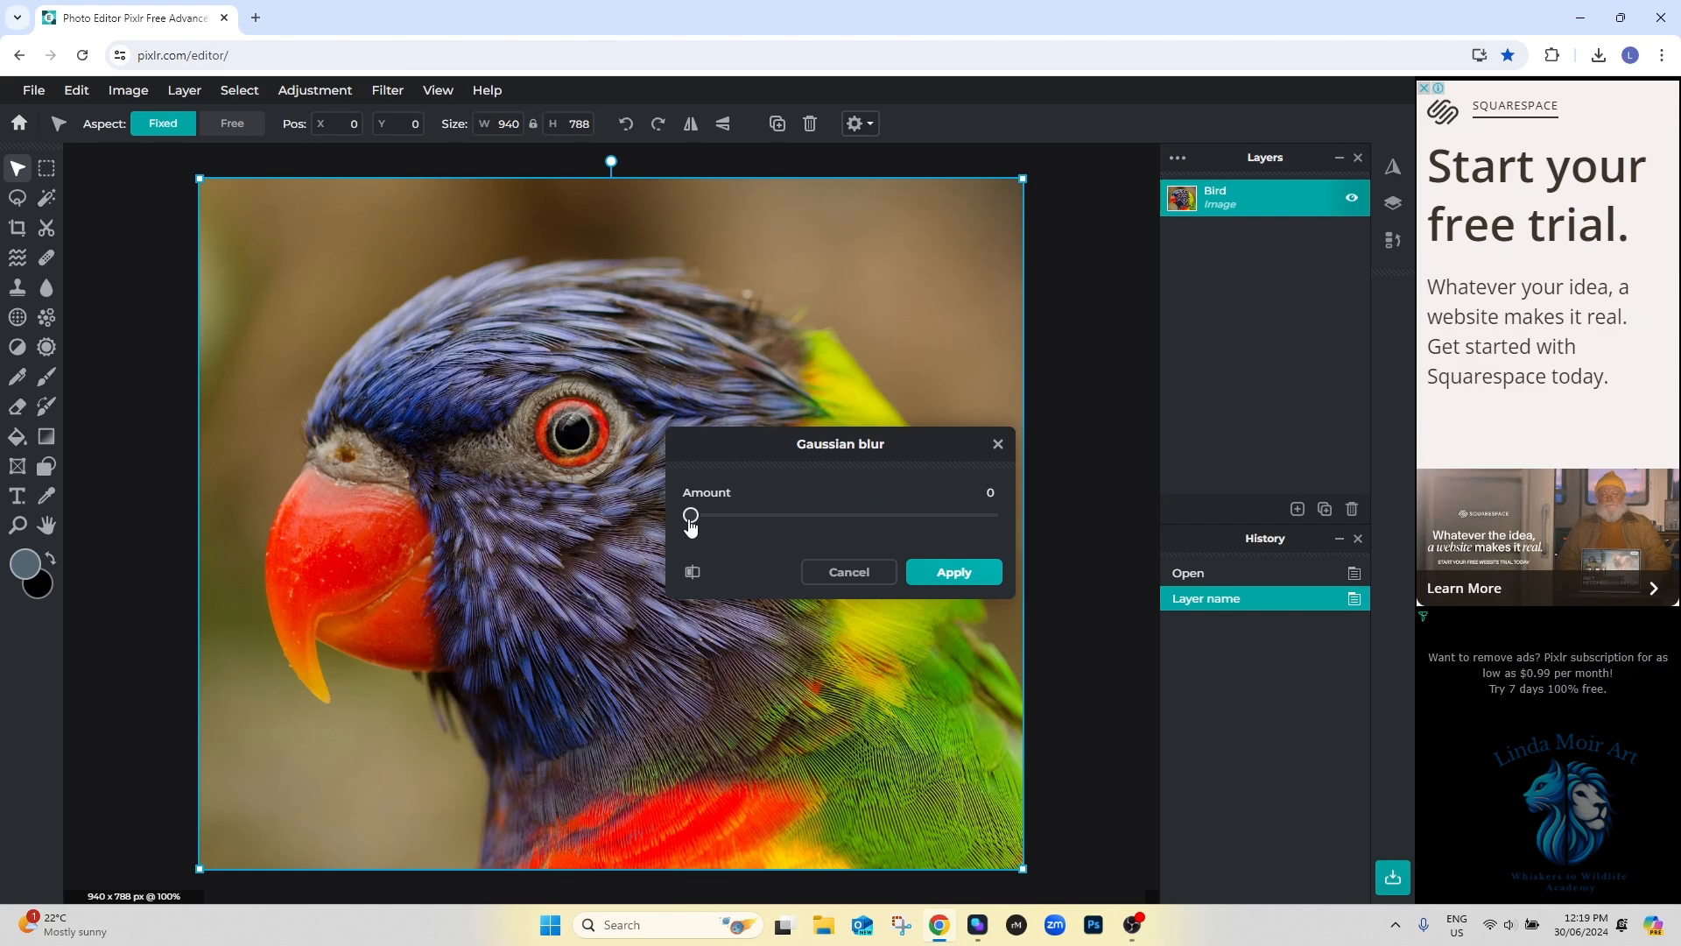
pyautogui.moveTo(691, 524); pyautogui.dragTo(739, 532)
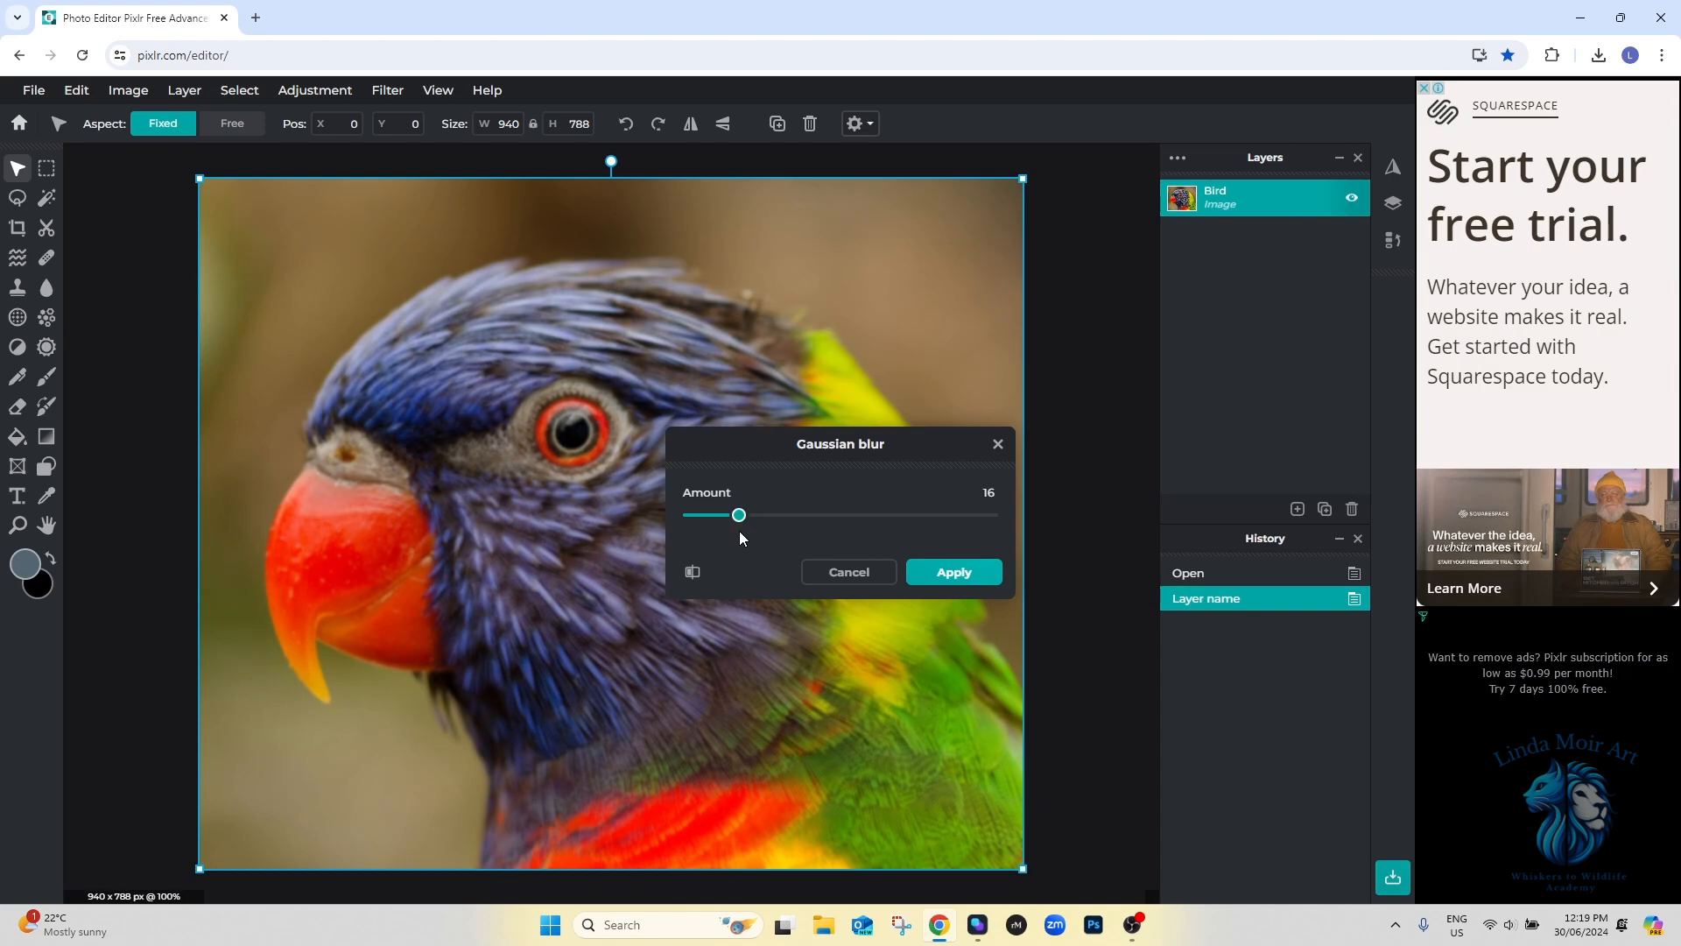
pyautogui.click(953, 573)
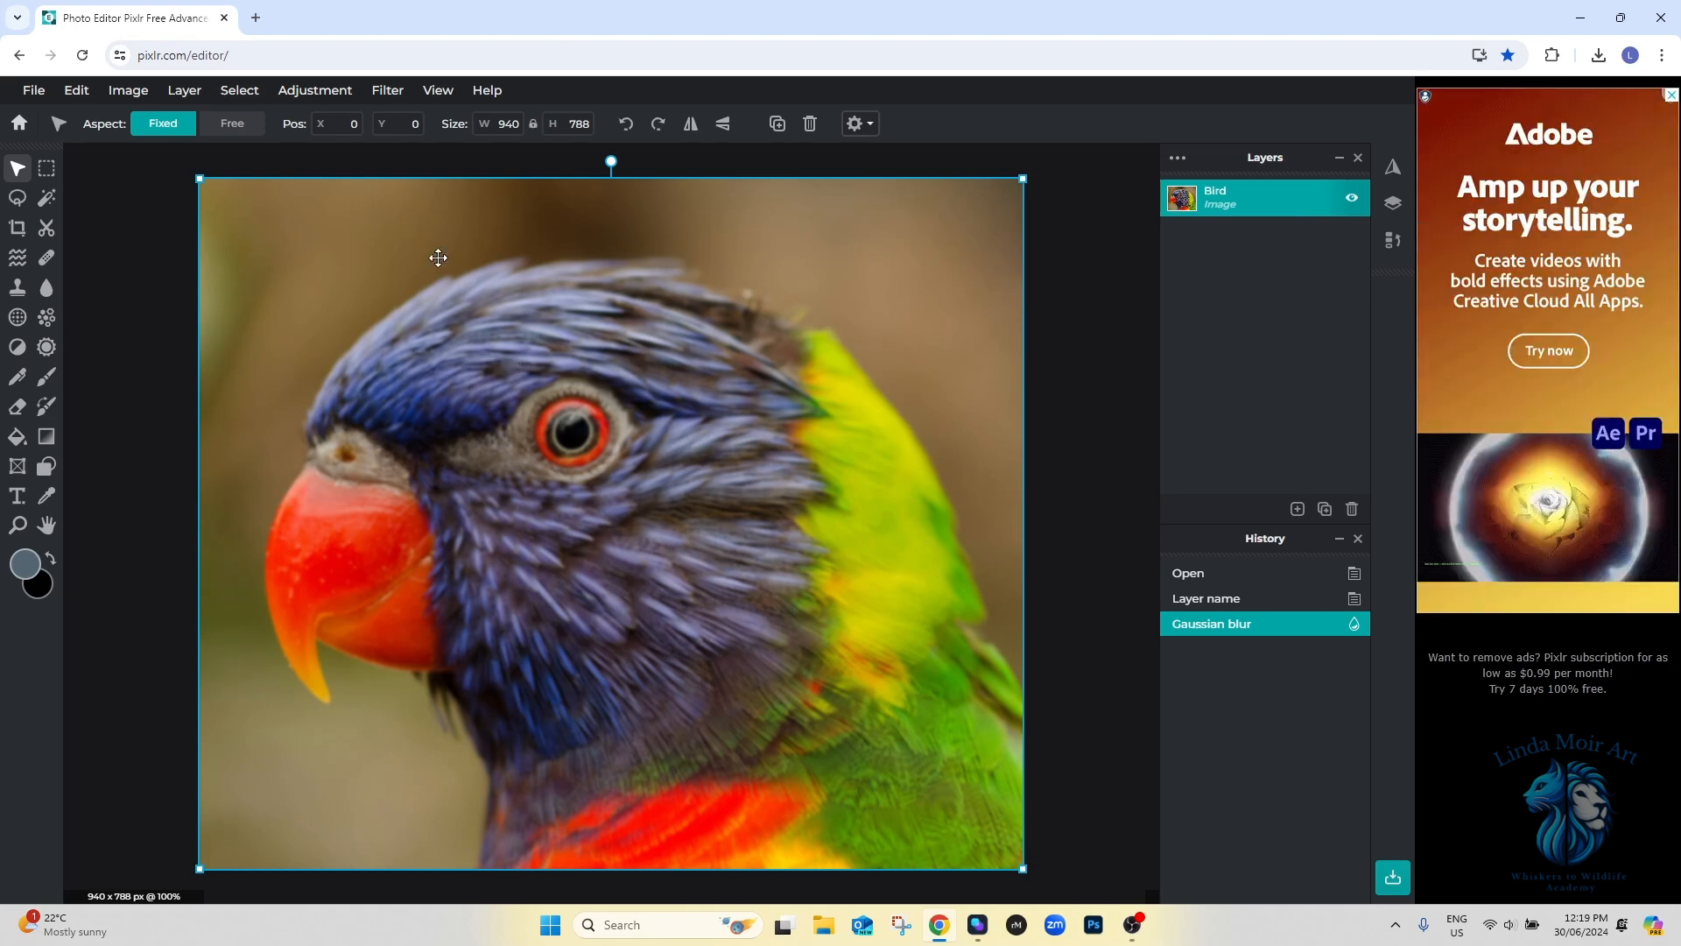
# - Enlarge the canvas by a relative 300 px in width and height, keeping the anchor centred
pyautogui.scroll(-1, 554, 414)
pyautogui.scroll(-1, 553, 413)
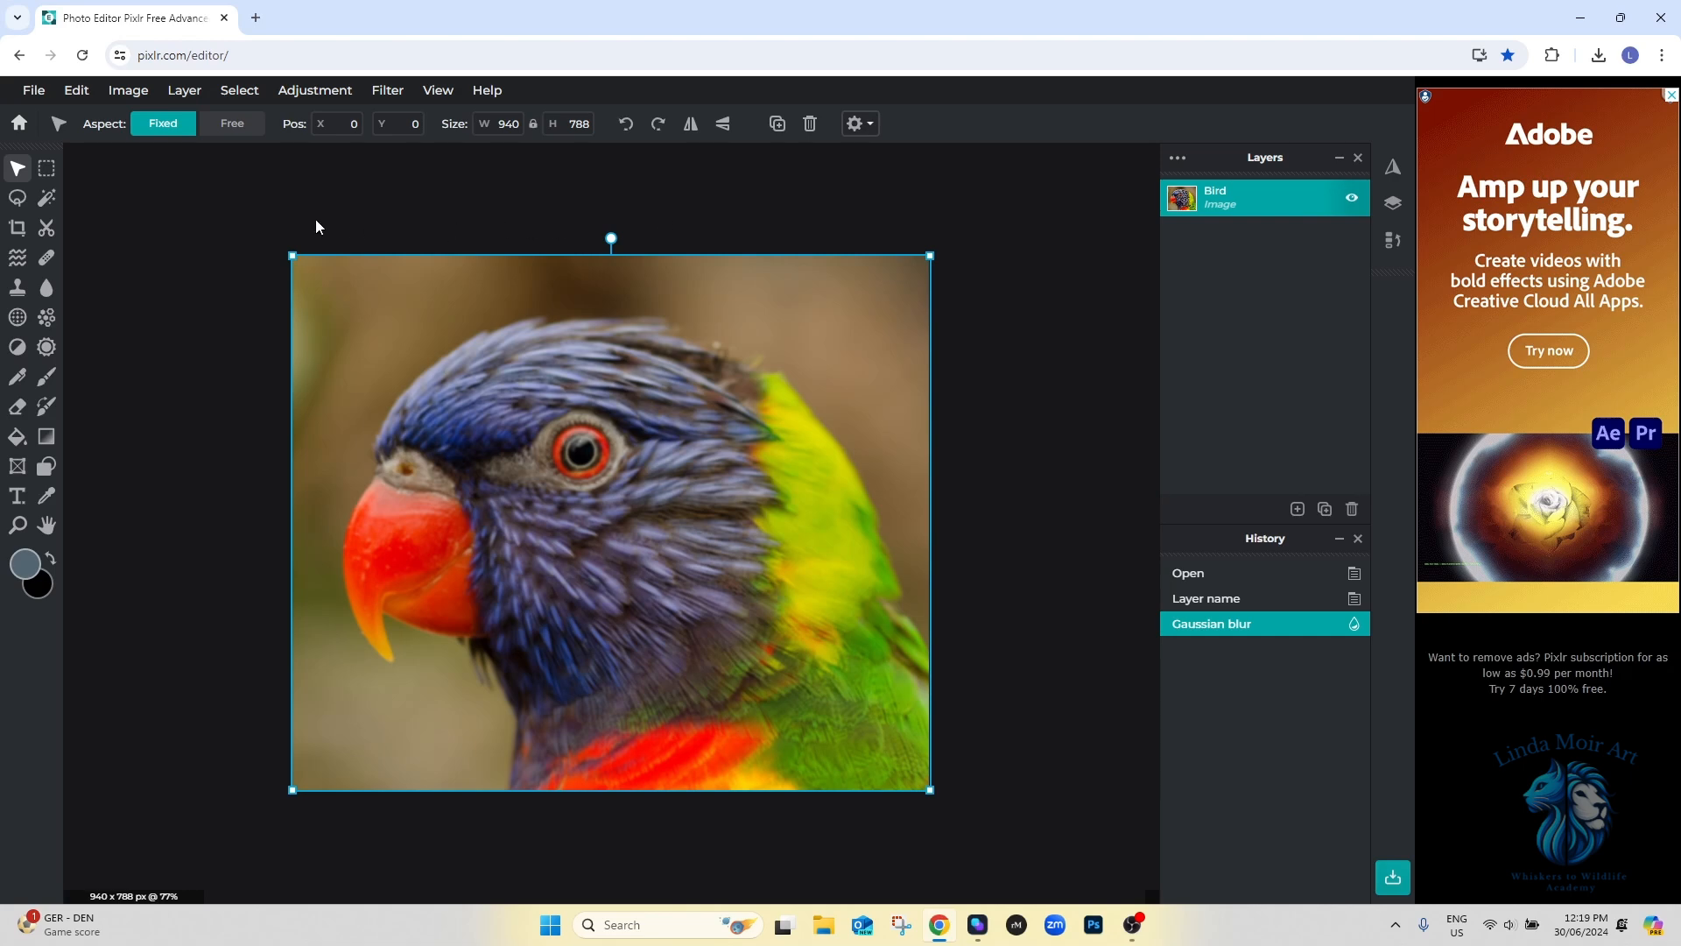
pyautogui.click(130, 95)
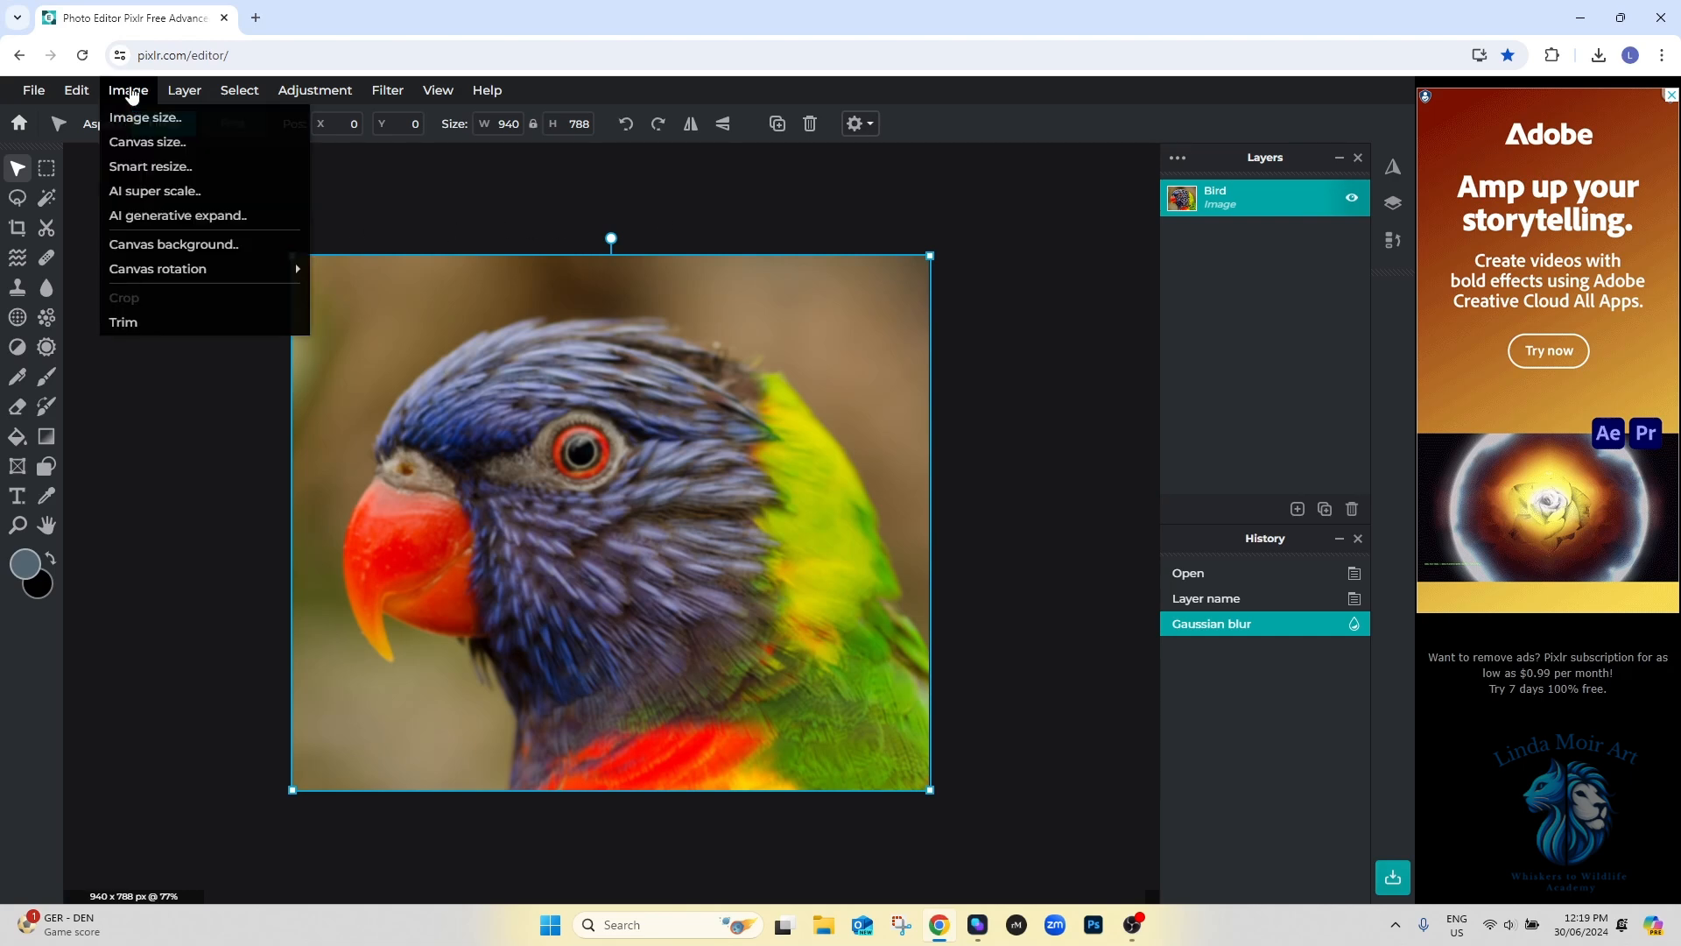
pyautogui.click(145, 142)
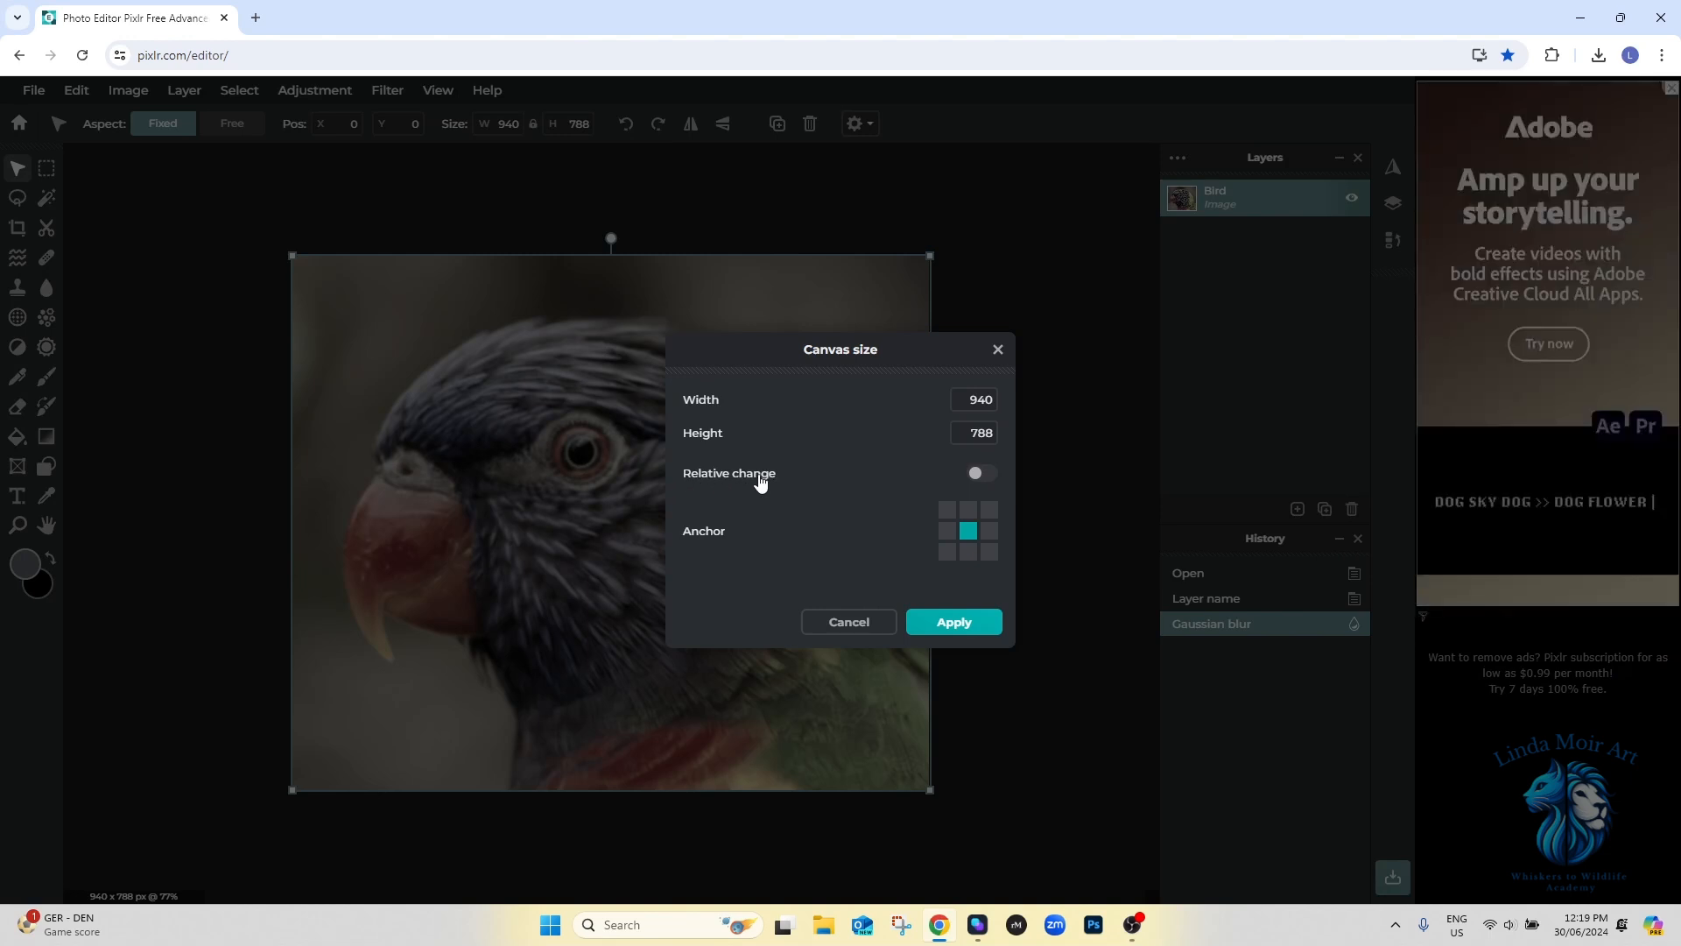
pyautogui.click(978, 478)
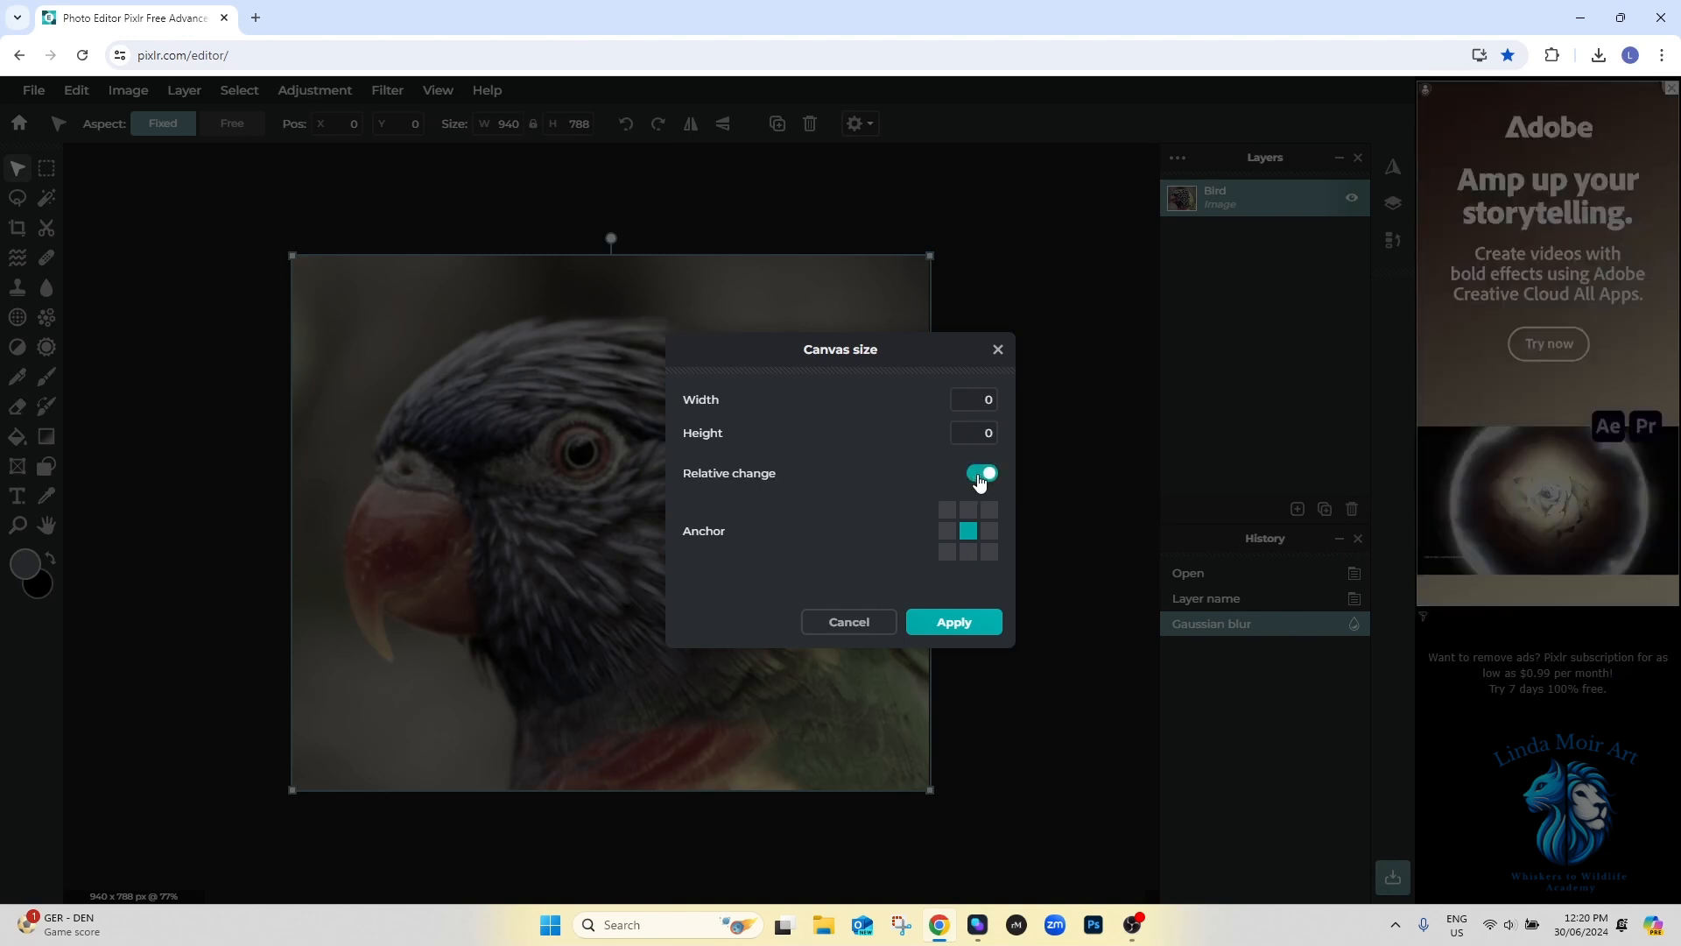
pyautogui.click(979, 394)
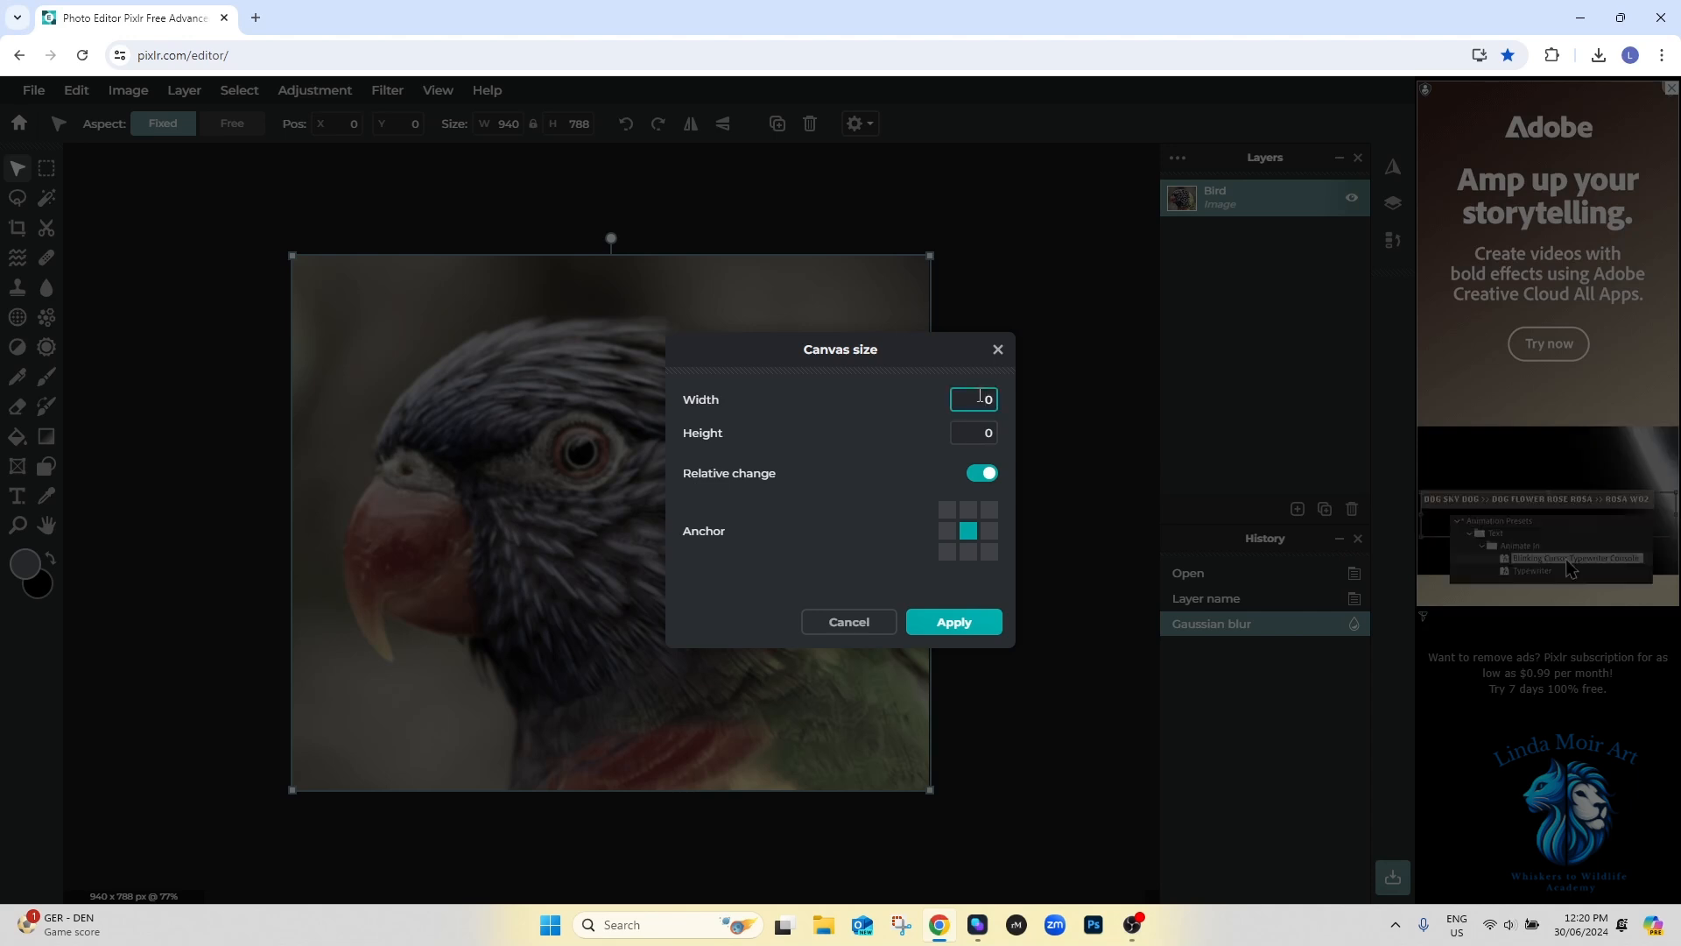
pyautogui.write('300')
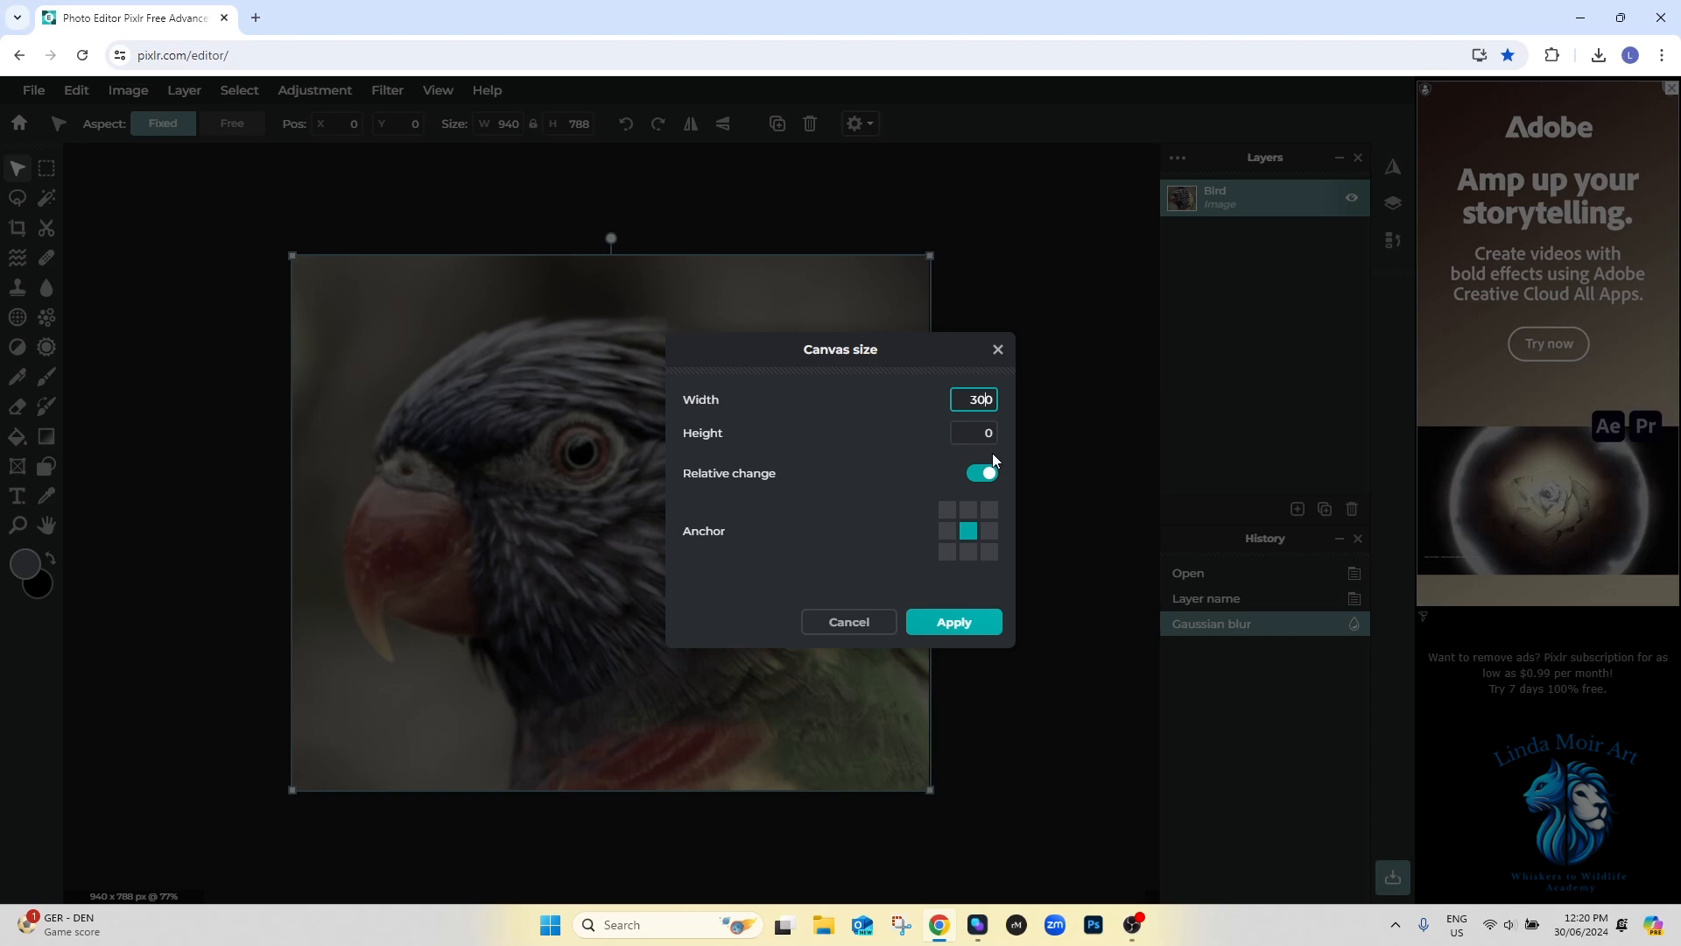
pyautogui.click(993, 433)
pyautogui.click(954, 622)
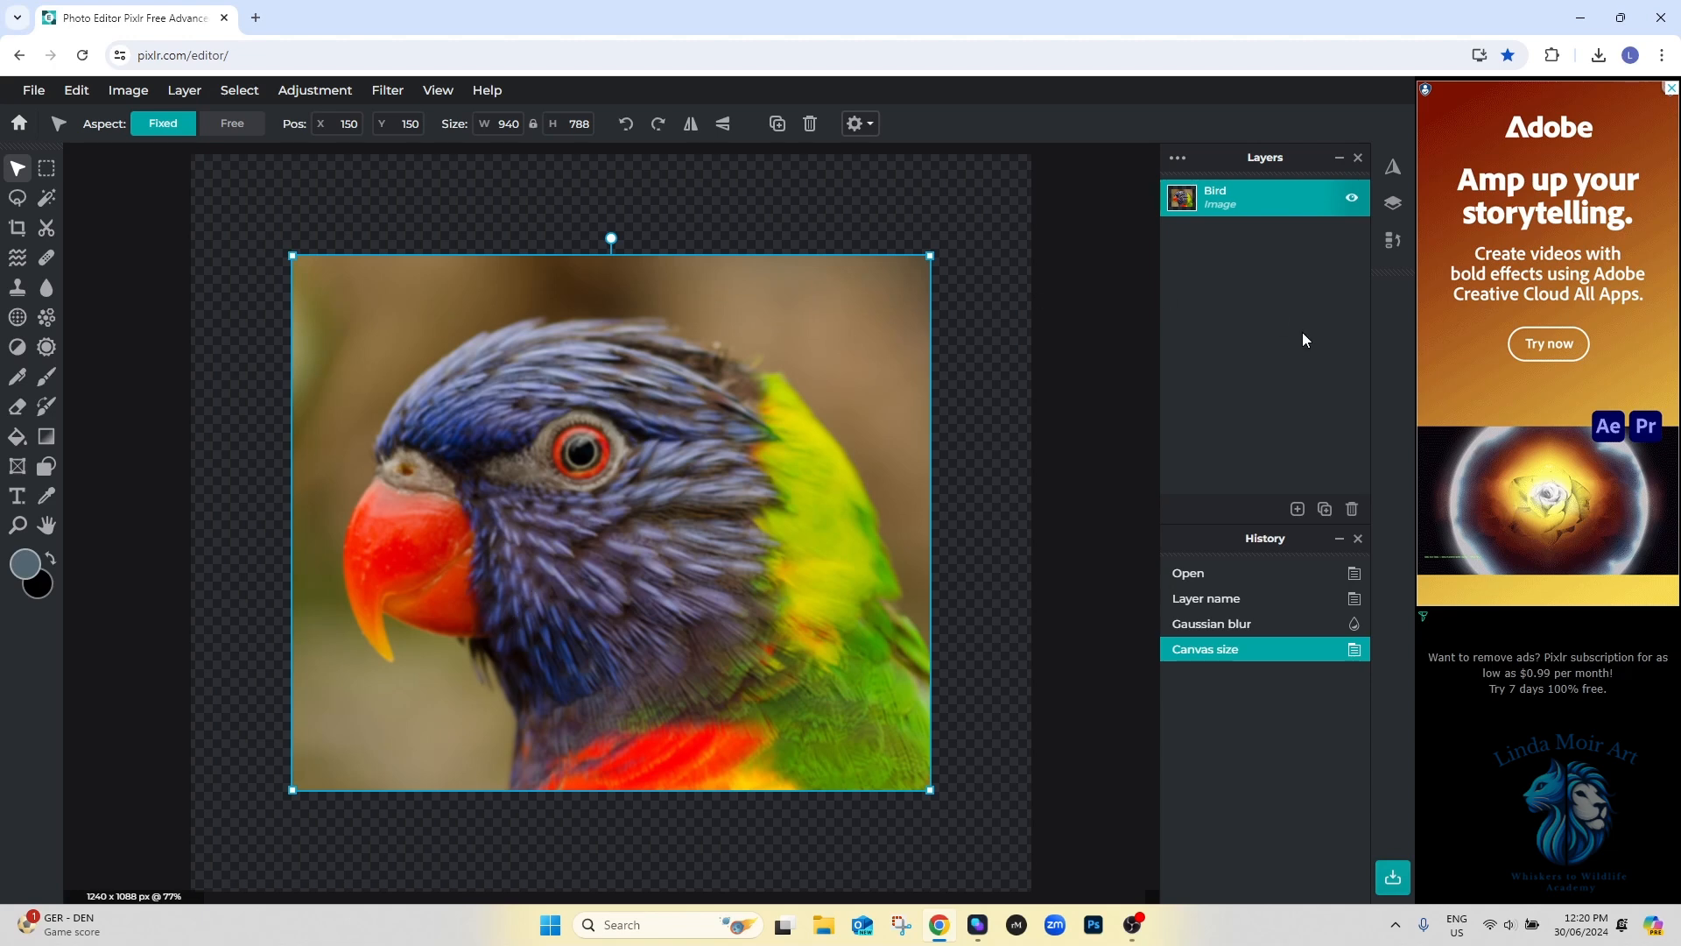
# - Add a new empty layer above the Bird layer
pyautogui.click(1298, 509)
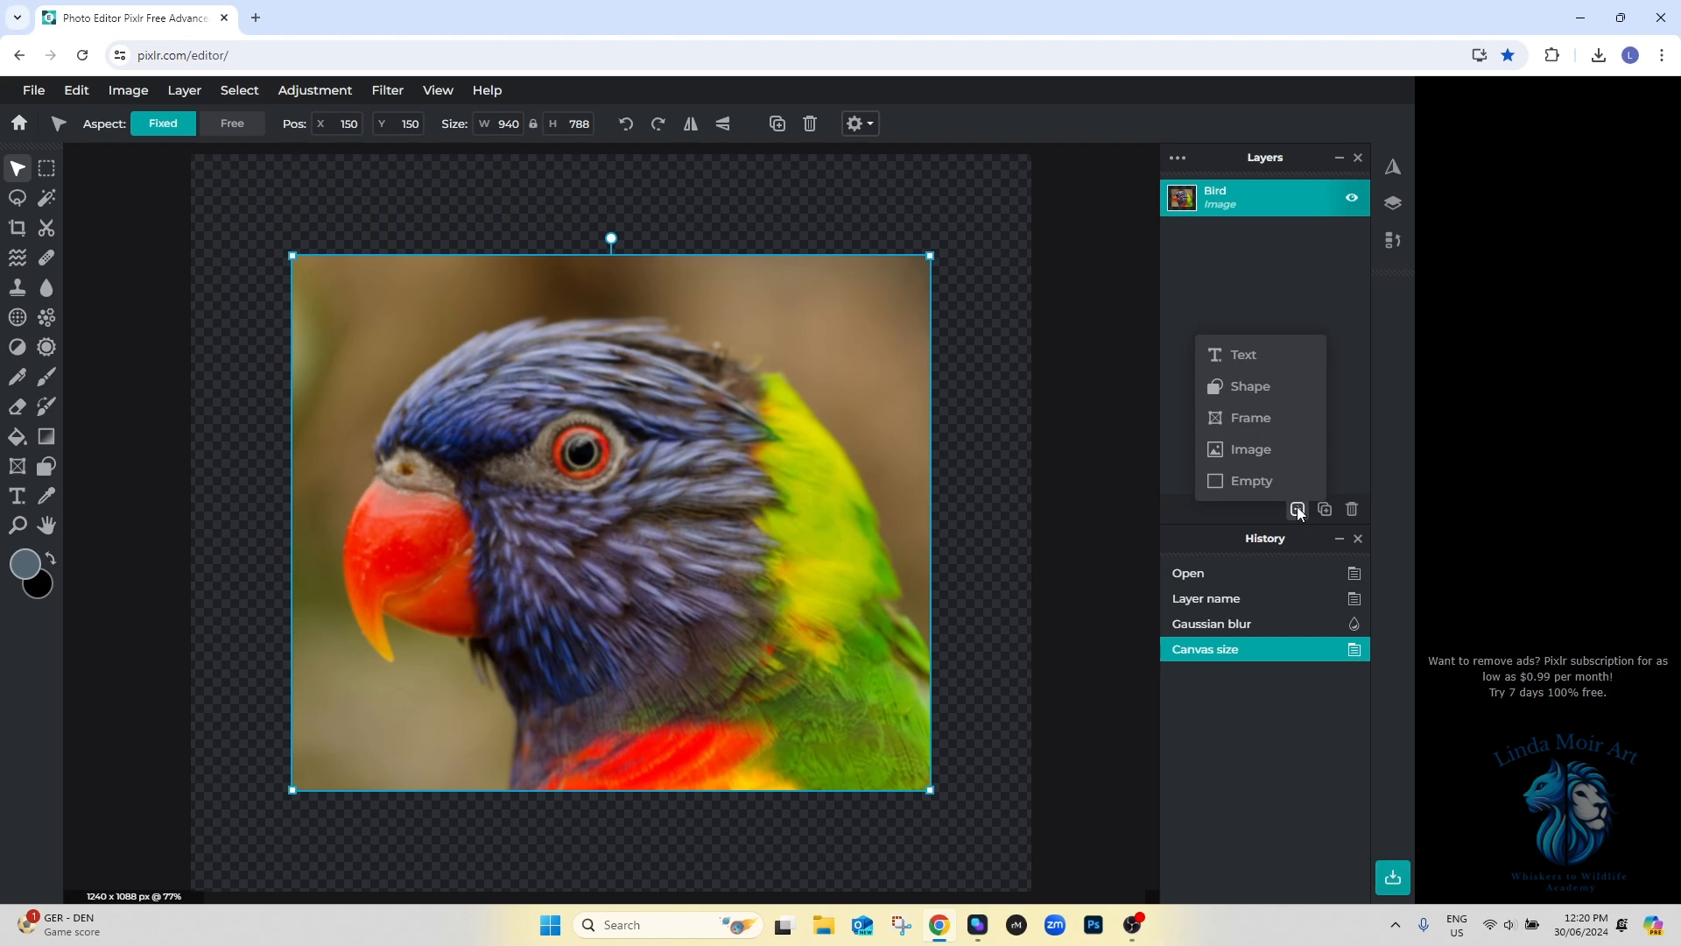
pyautogui.click(1298, 510)
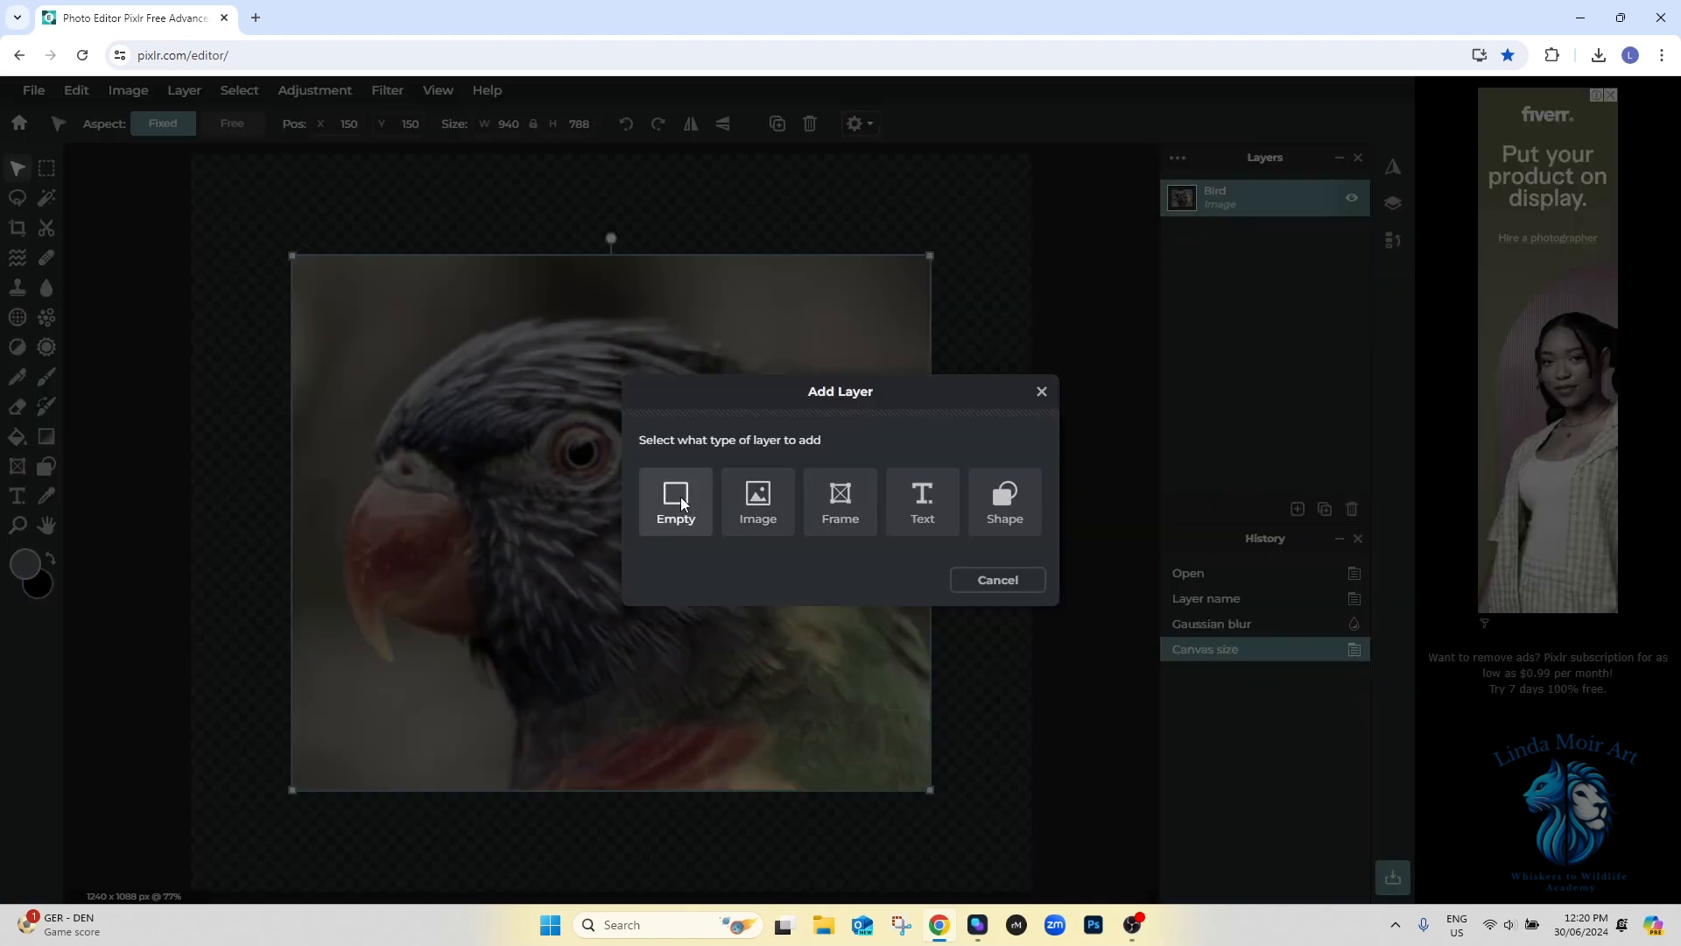
pyautogui.click(676, 499)
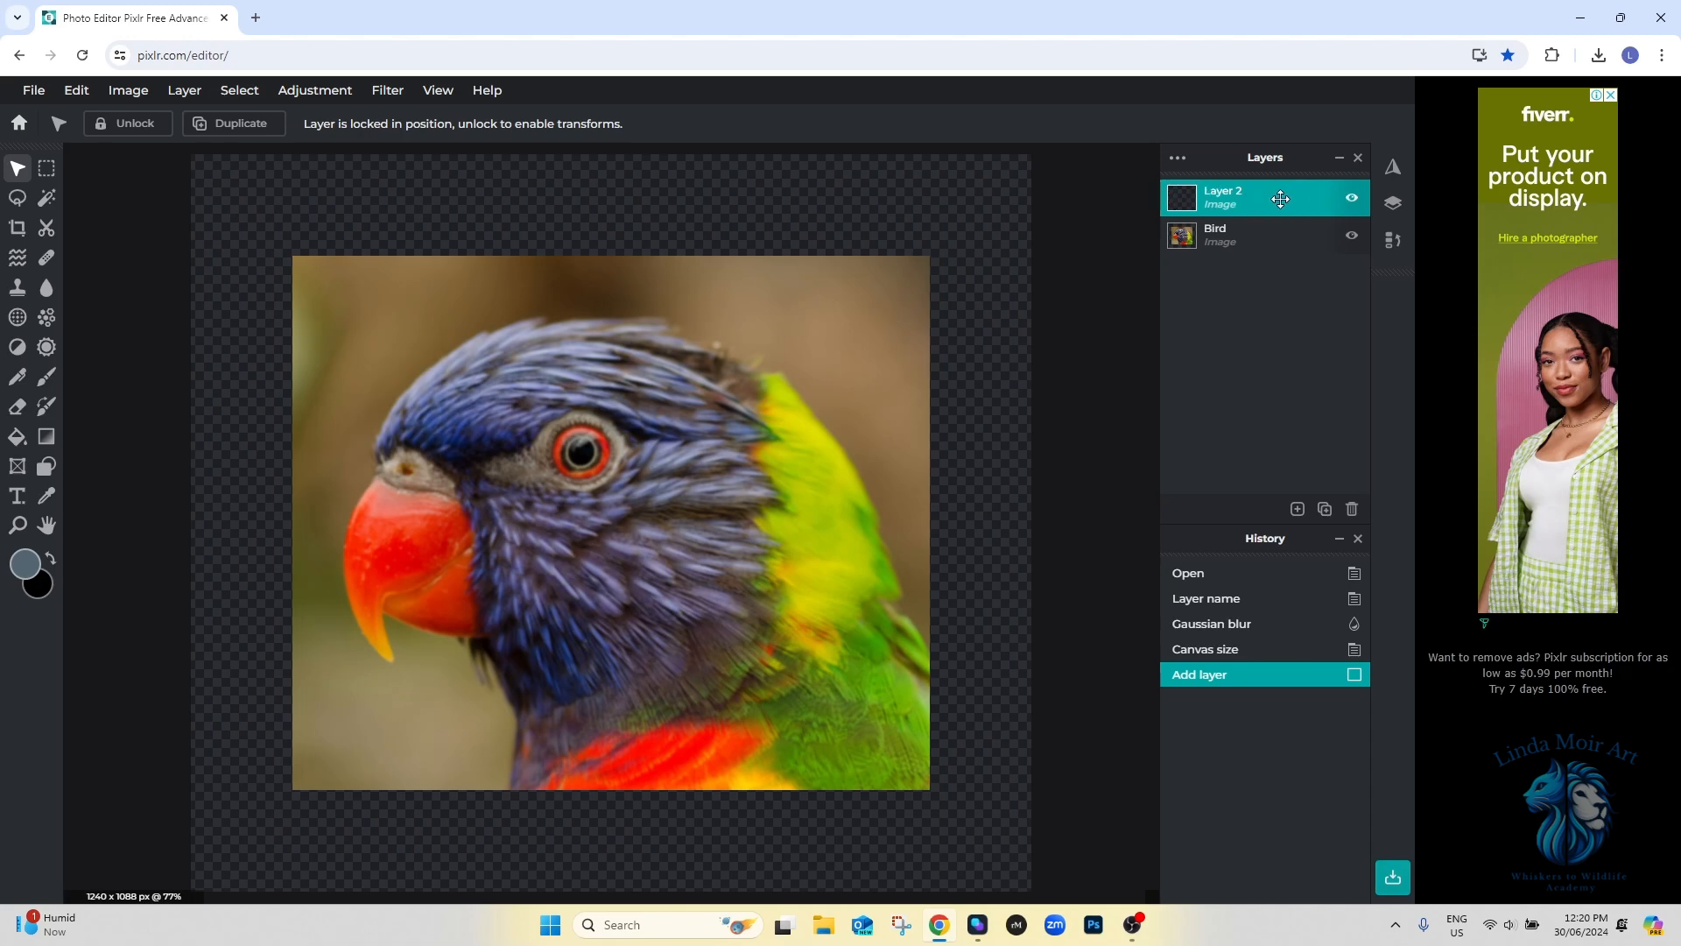
# - Fill the empty layer with the pale blue-grey #AFC1CB and move the Bird layer above it
pyautogui.click(17, 438)
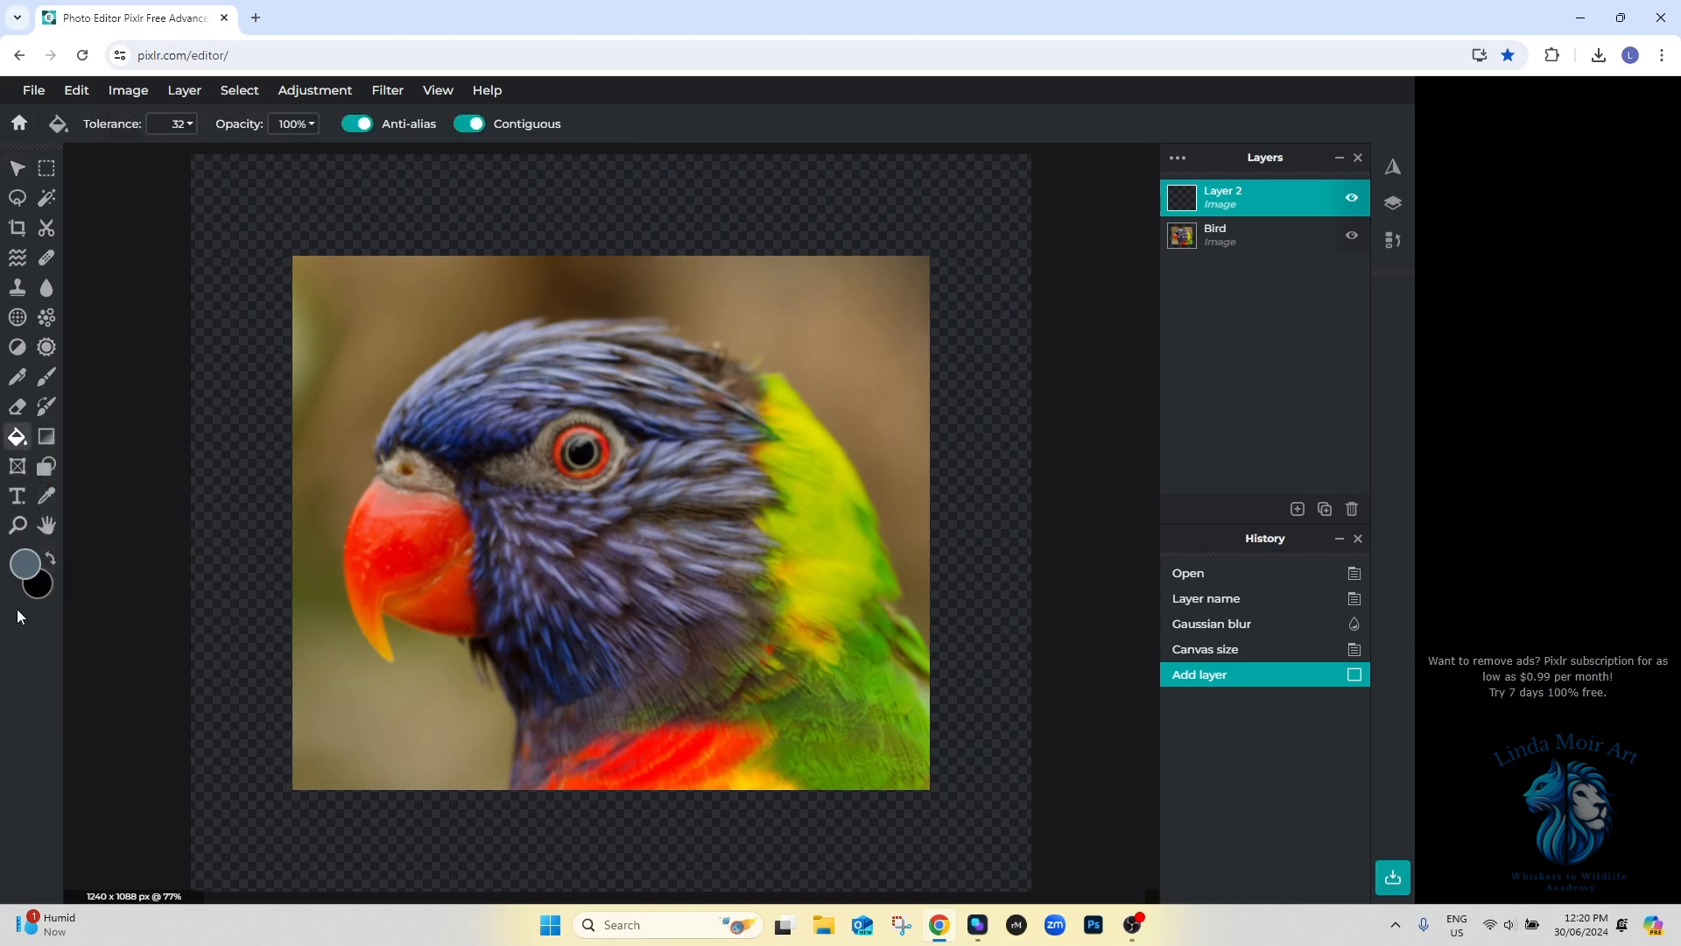
pyautogui.click(23, 564)
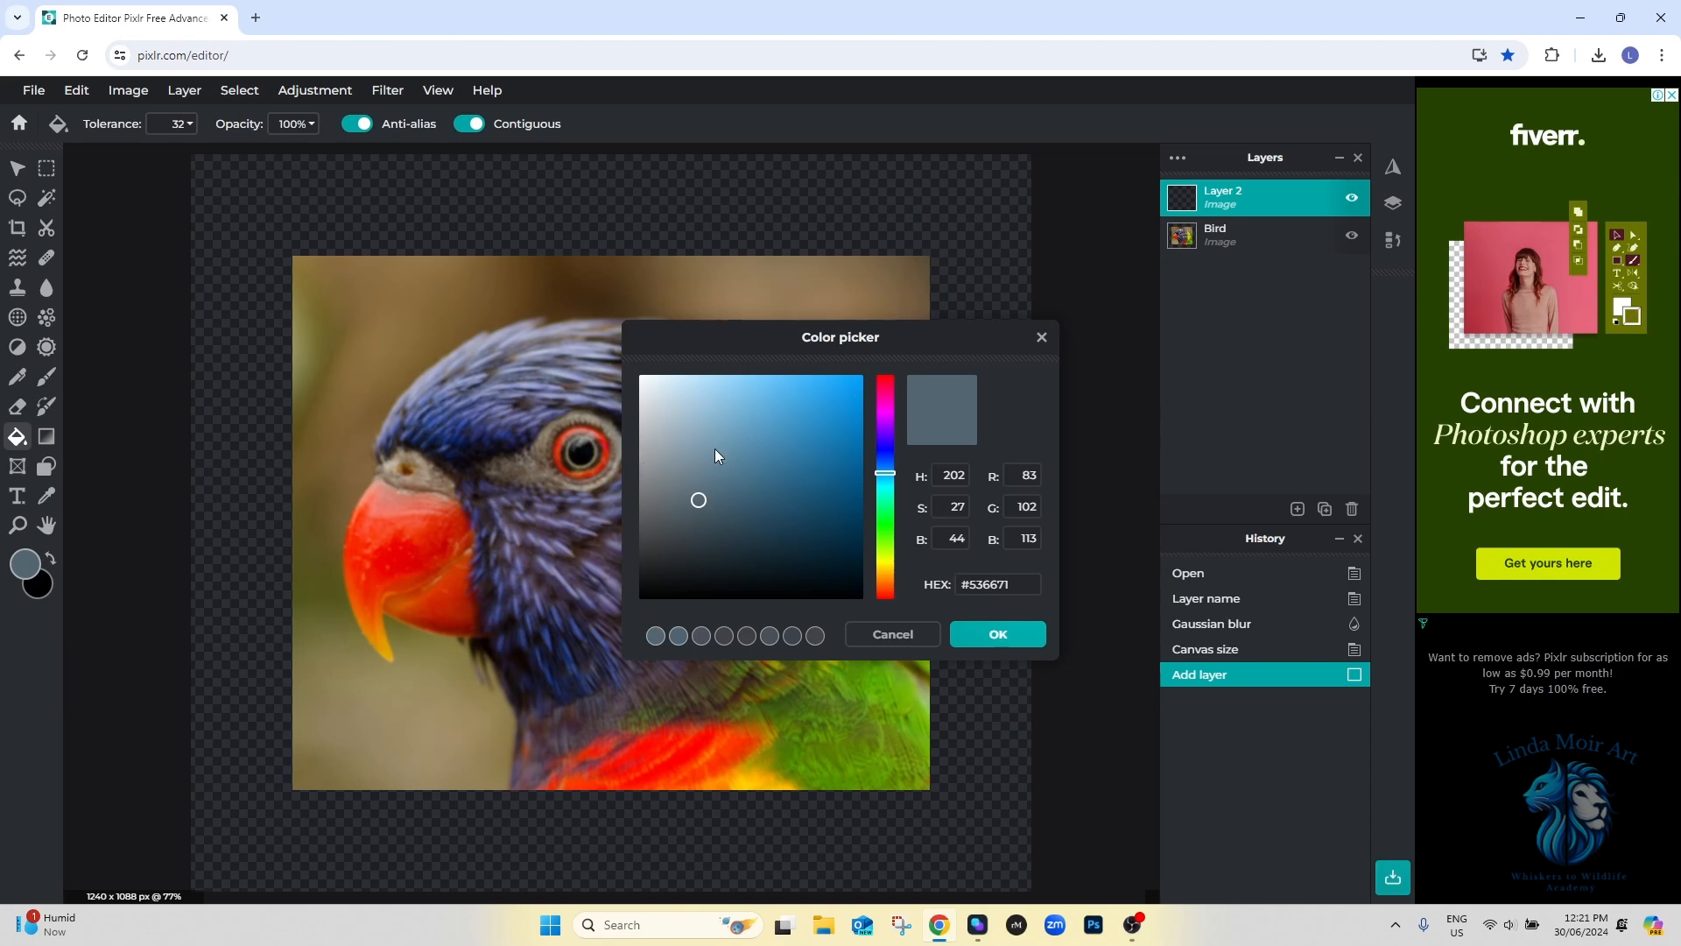
pyautogui.click(680, 406)
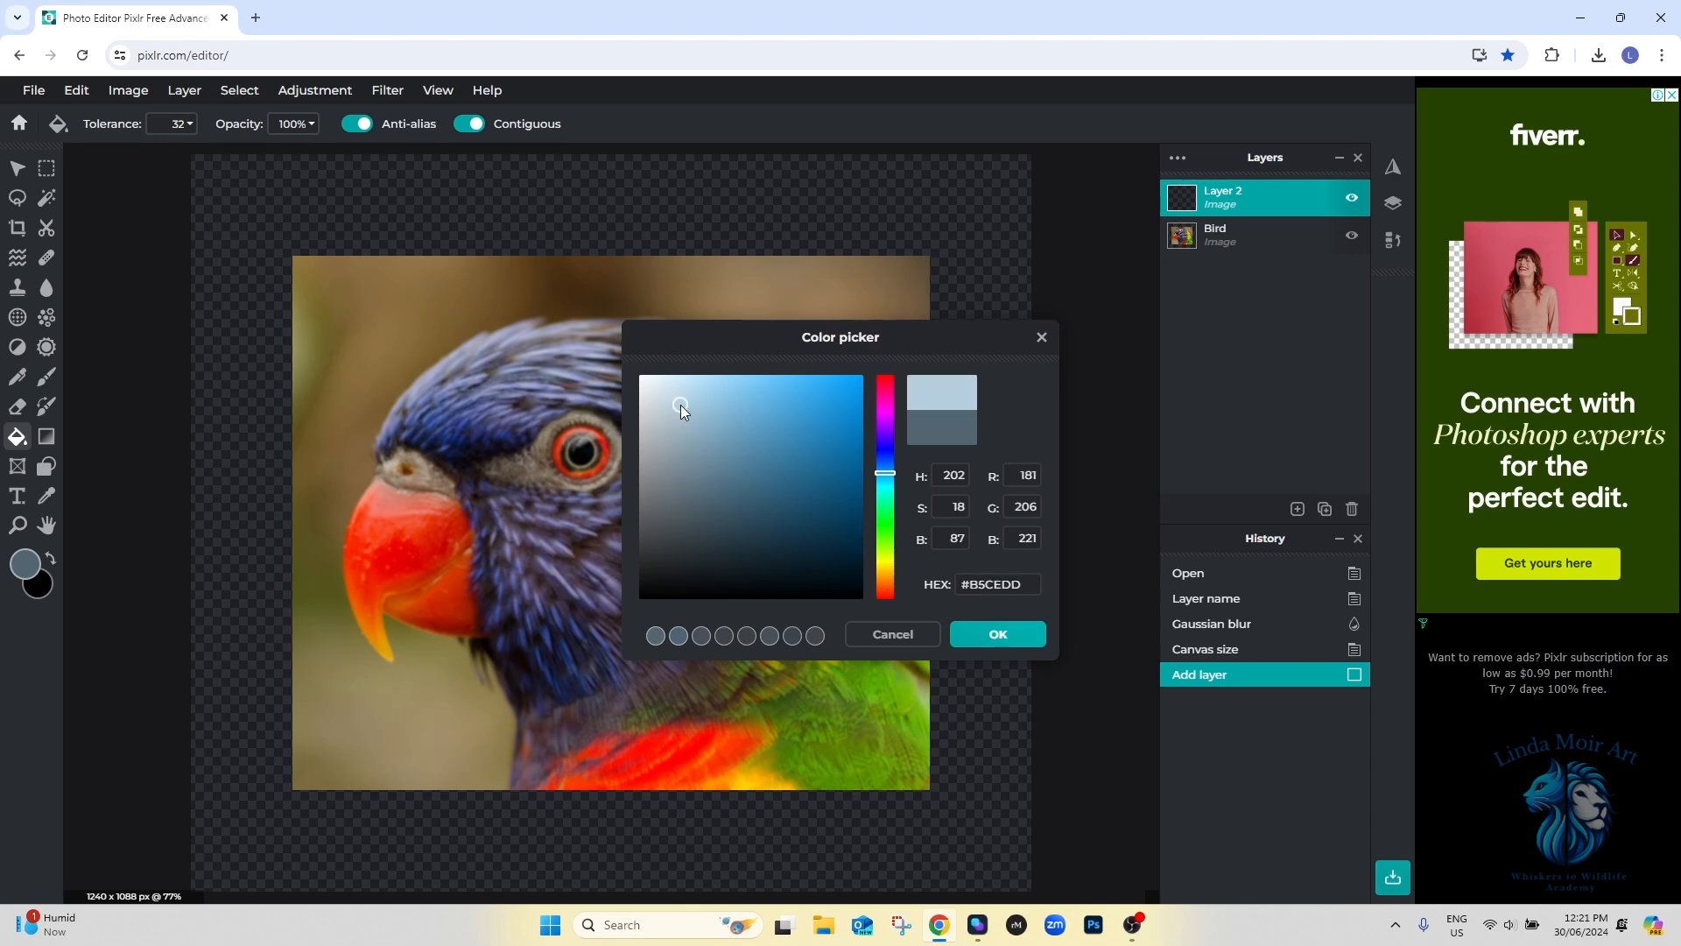
pyautogui.moveTo(681, 407); pyautogui.dragTo(670, 421)
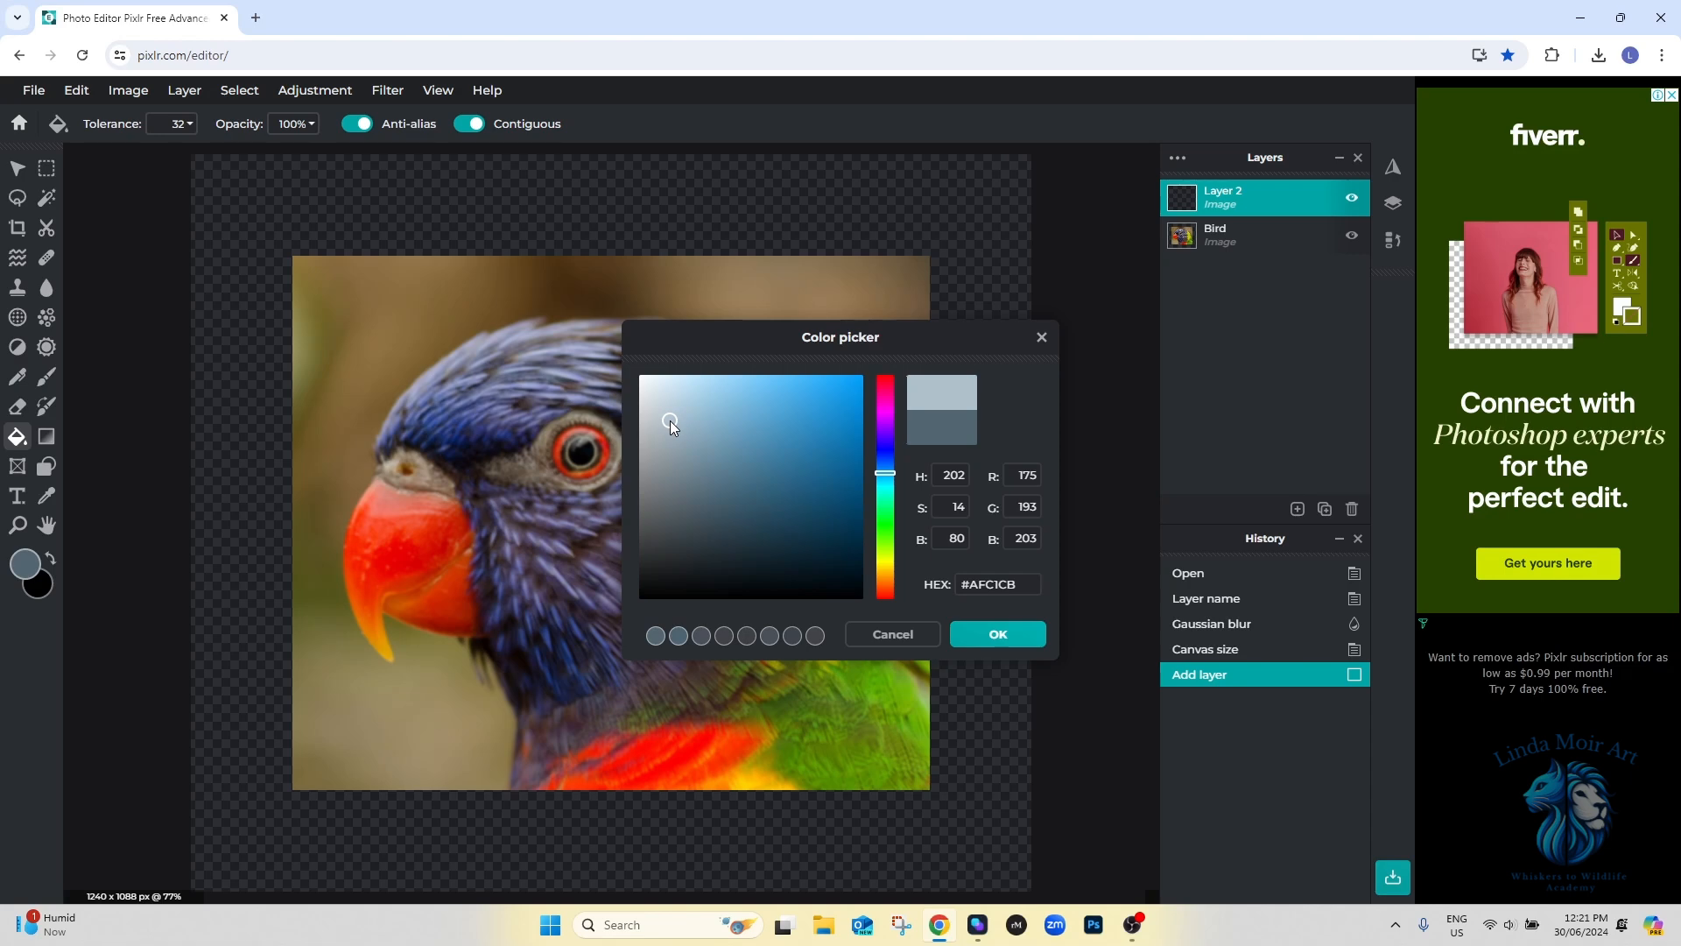
pyautogui.click(999, 634)
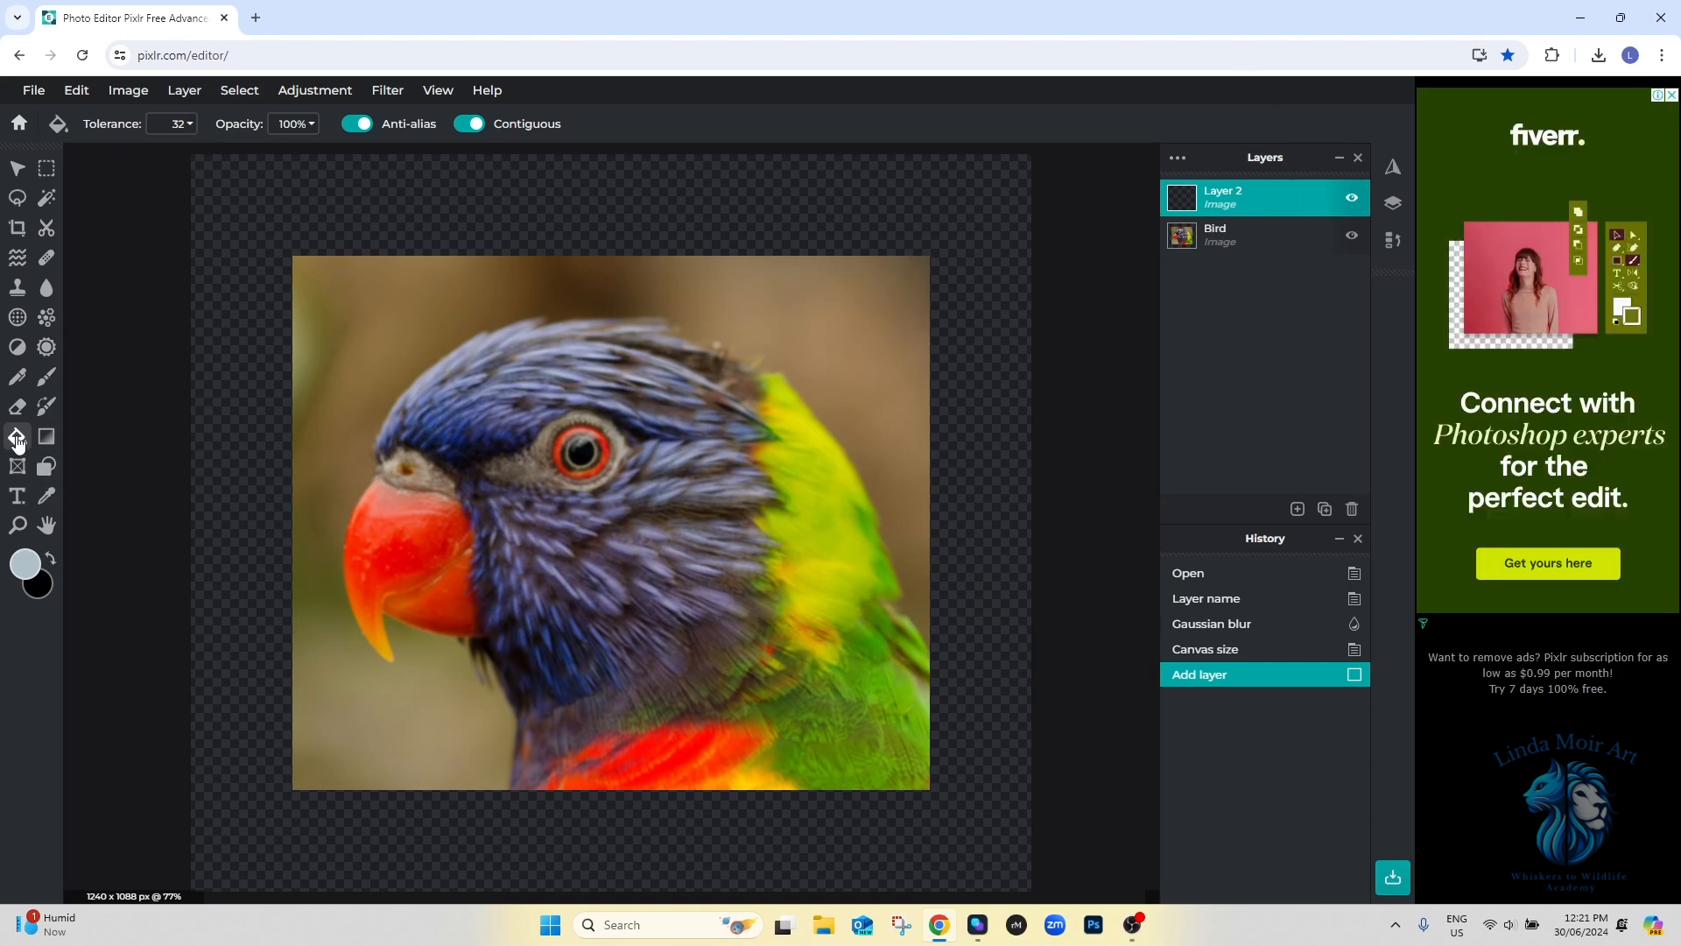
pyautogui.click(217, 382)
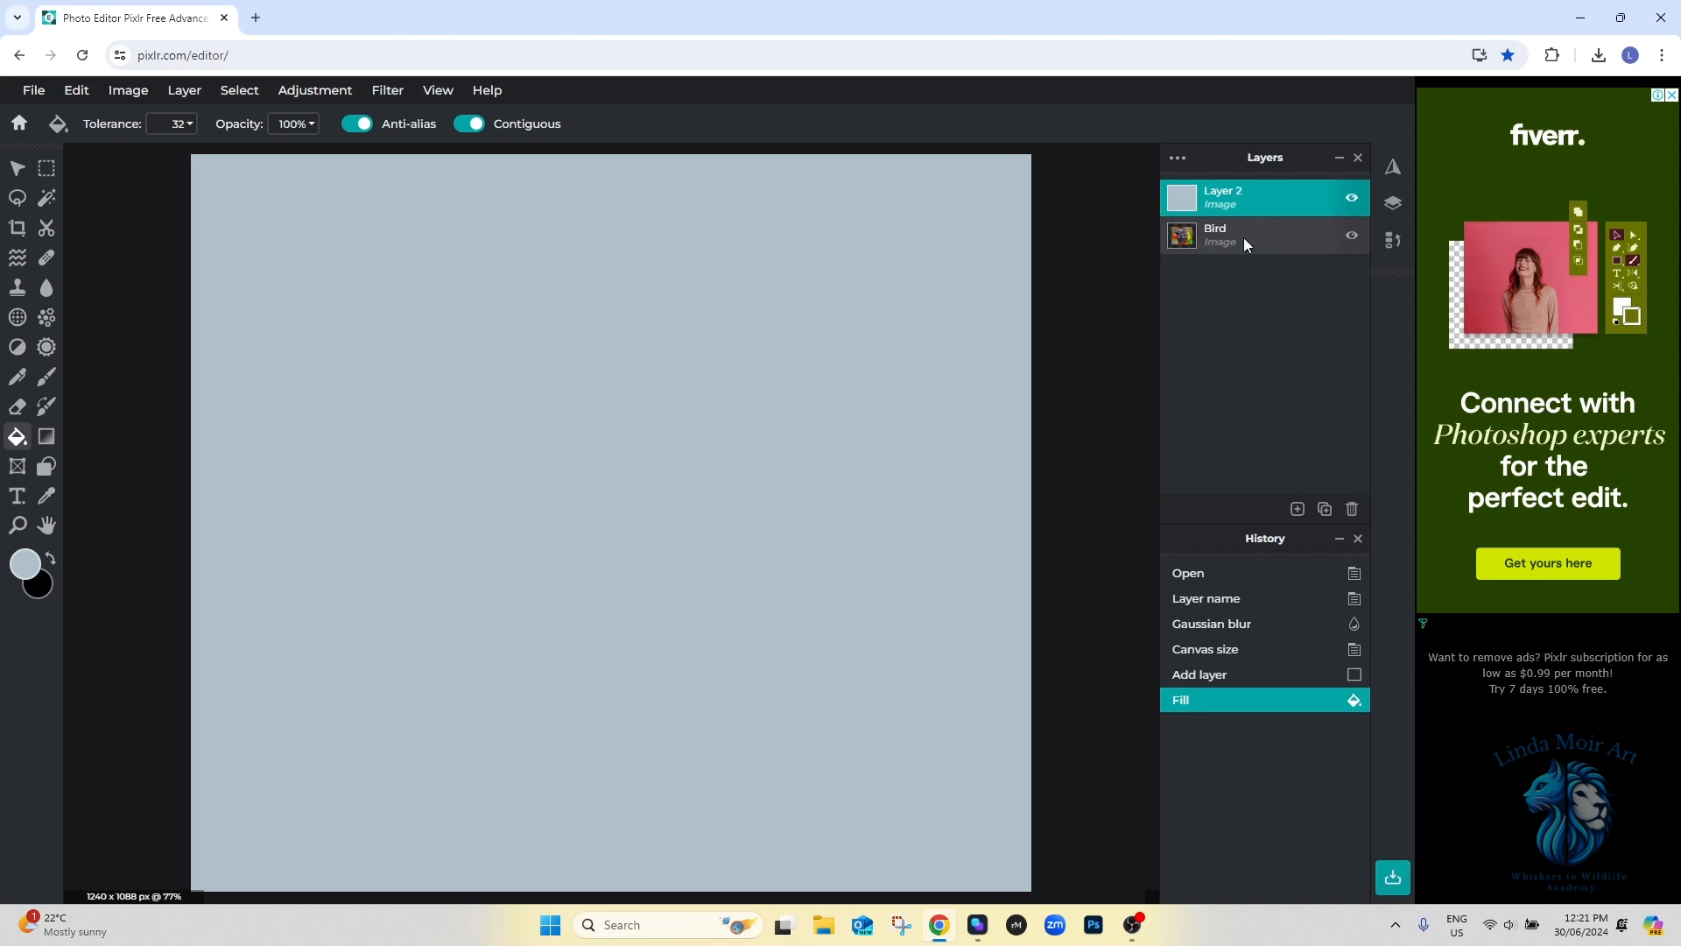
pyautogui.moveTo(1244, 238); pyautogui.dragTo(1233, 198)
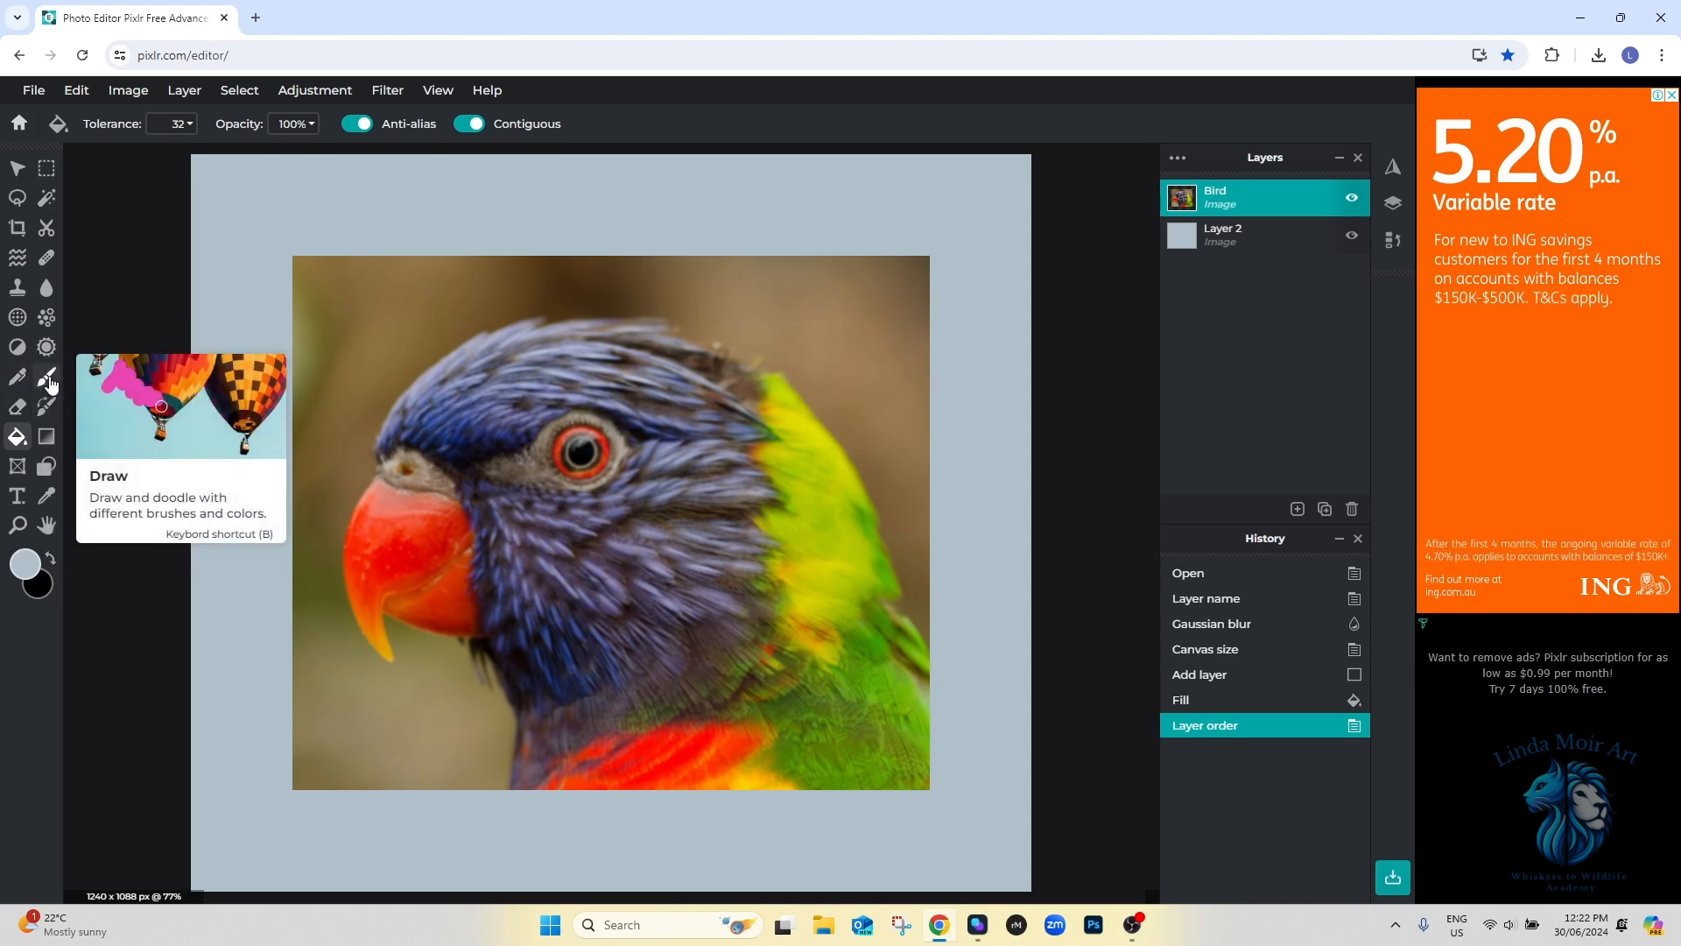
# - With the Draw brush, sample colours from the parrot's crown, red beak, orange beak tip, purple cheek and yellow-green neck
pyautogui.click(48, 379)
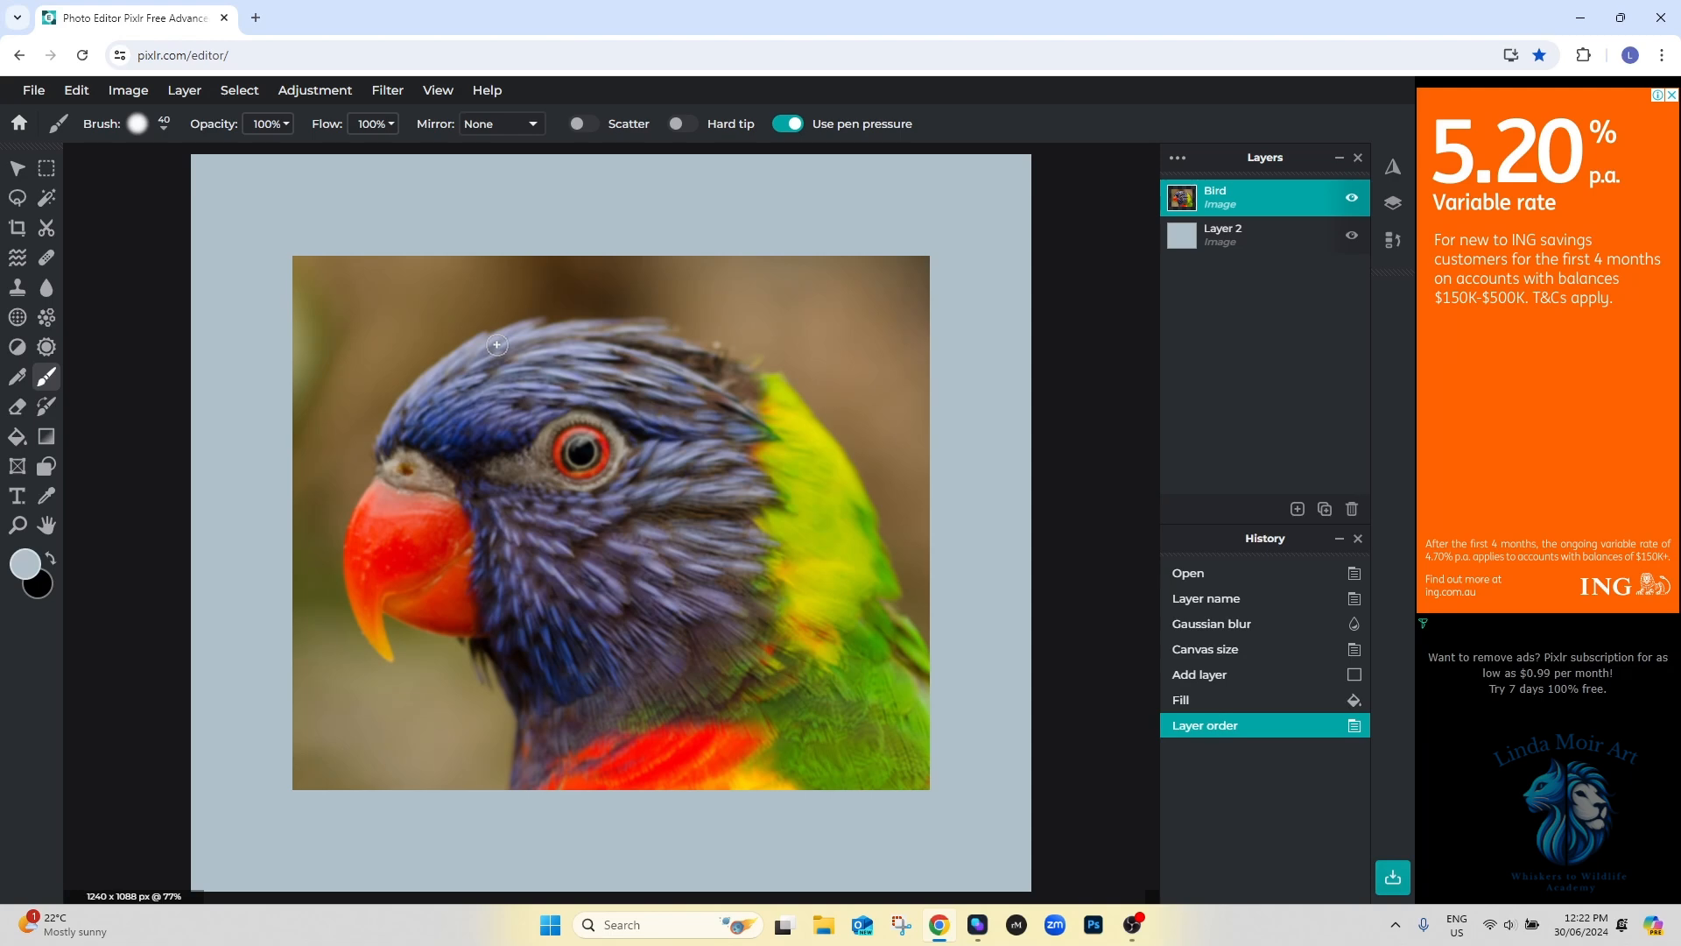
pyautogui.rightClick(497, 345)
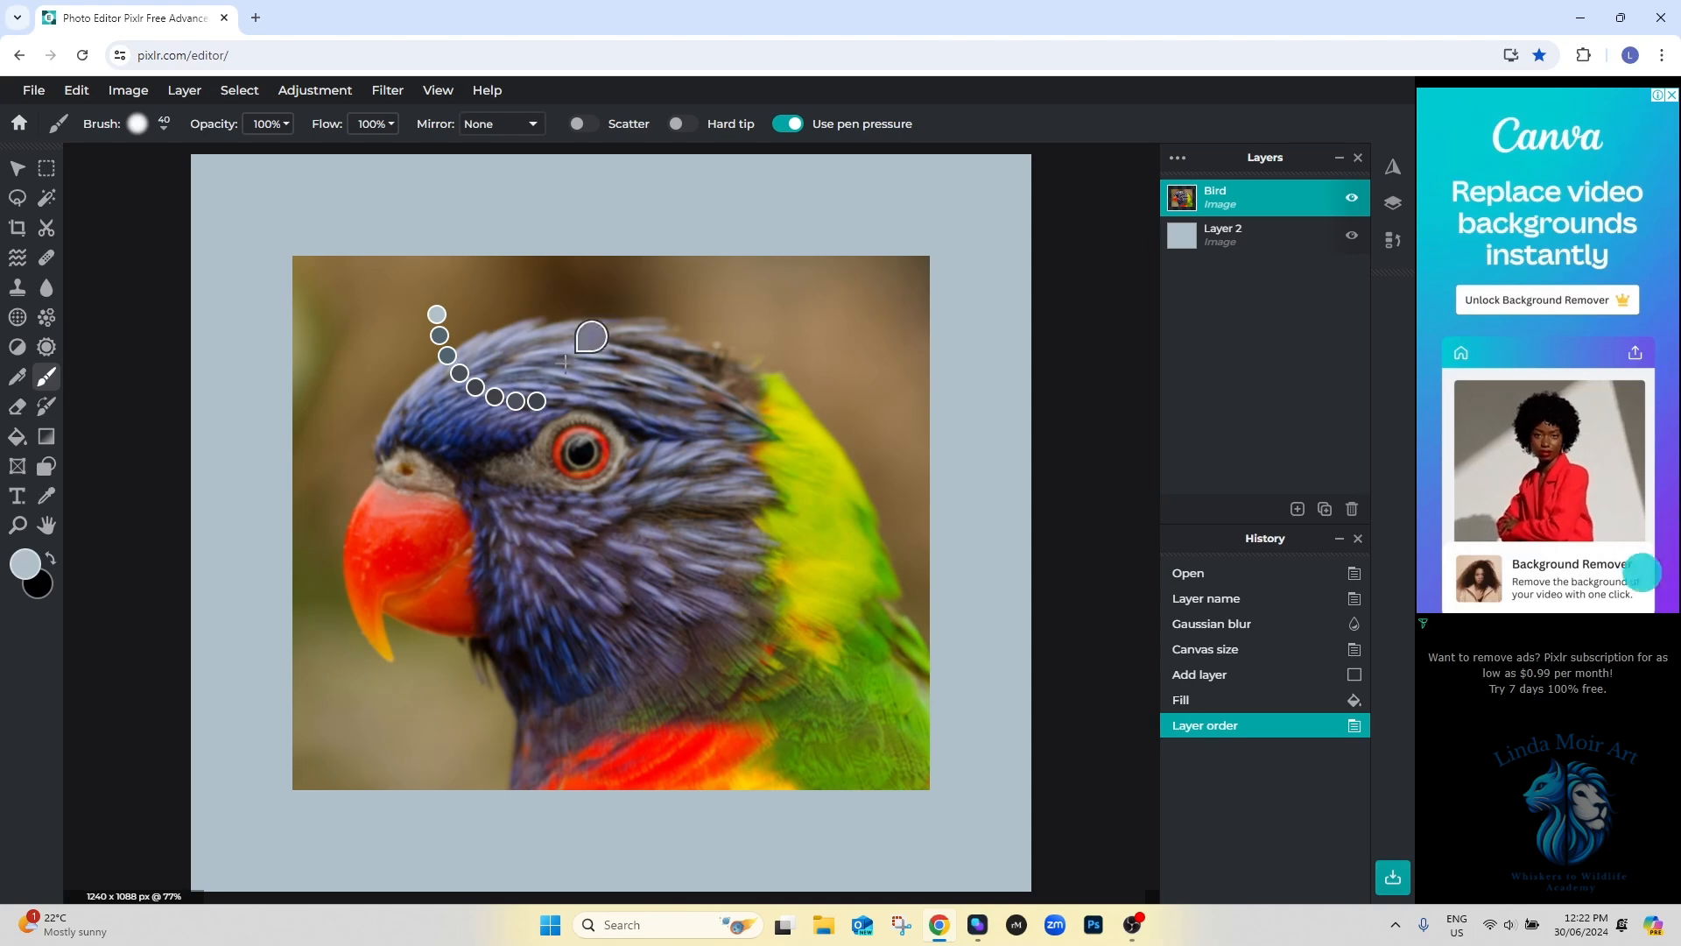
pyautogui.click(511, 339)
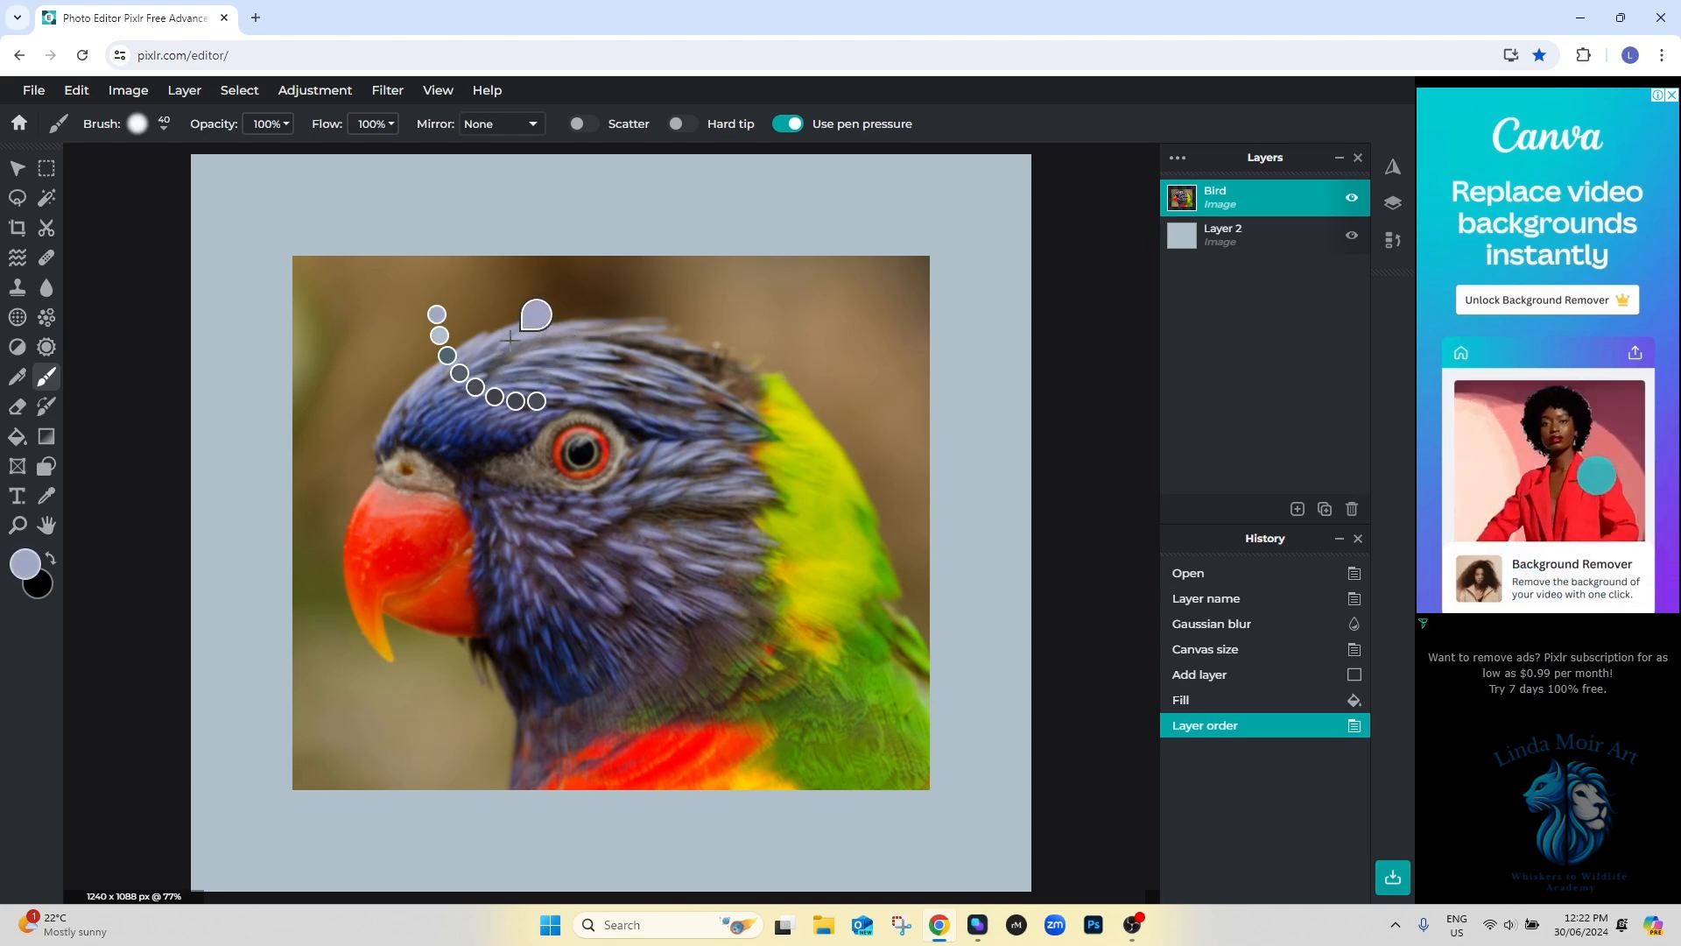
pyautogui.click(411, 542)
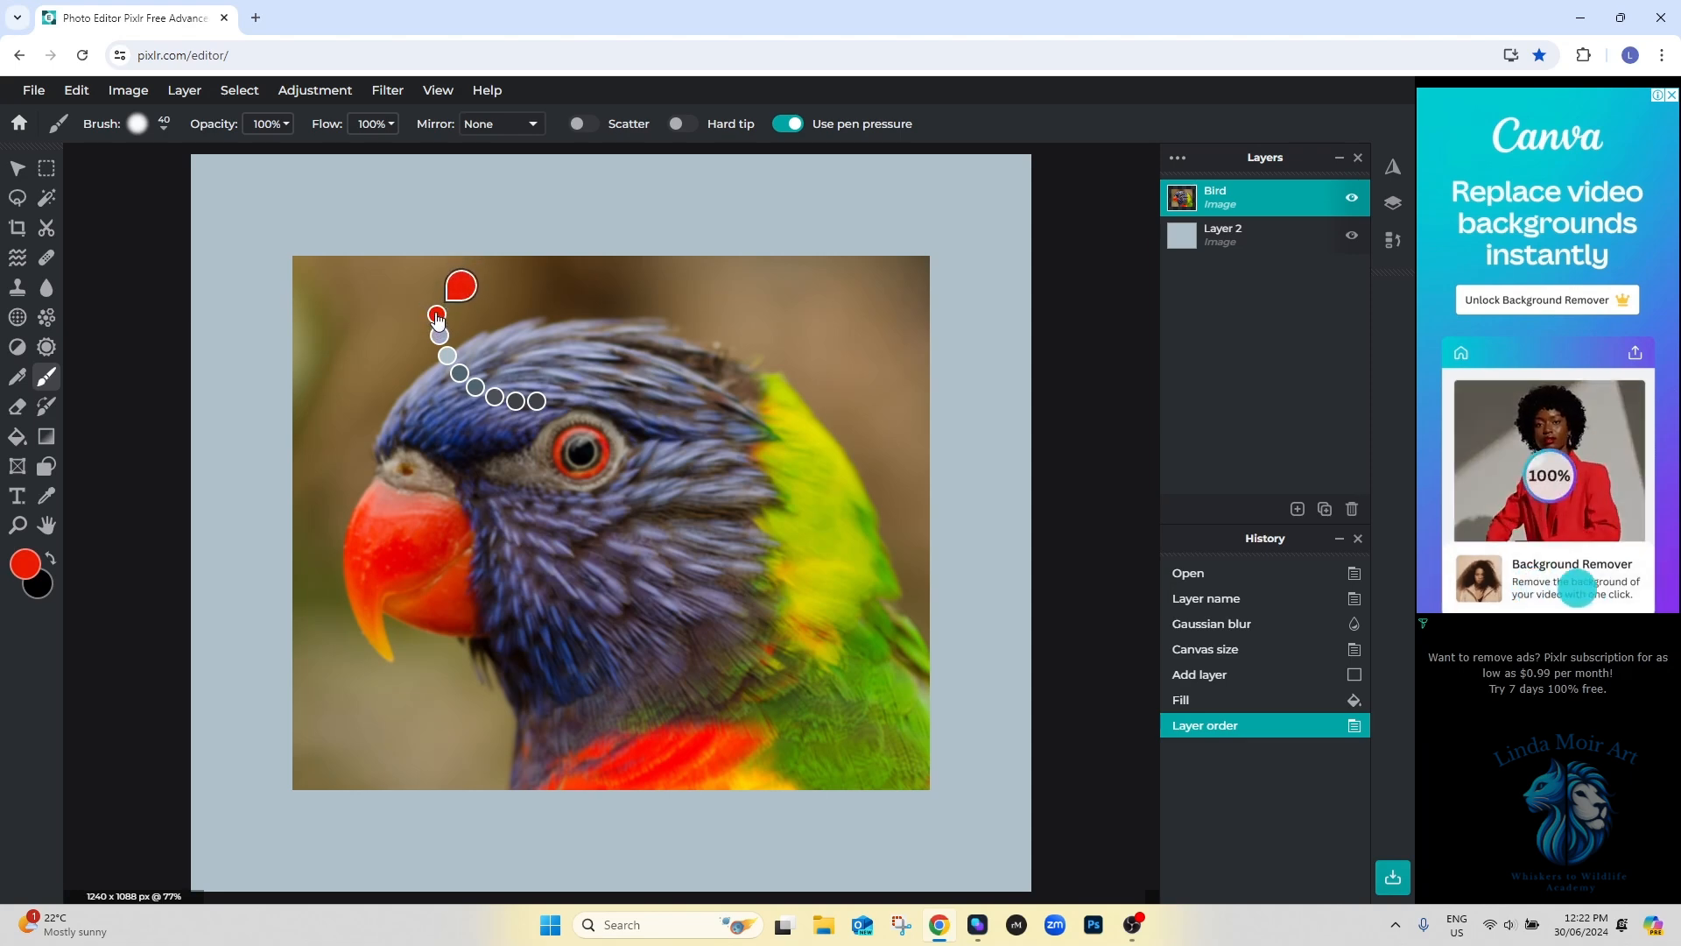
pyautogui.click(383, 648)
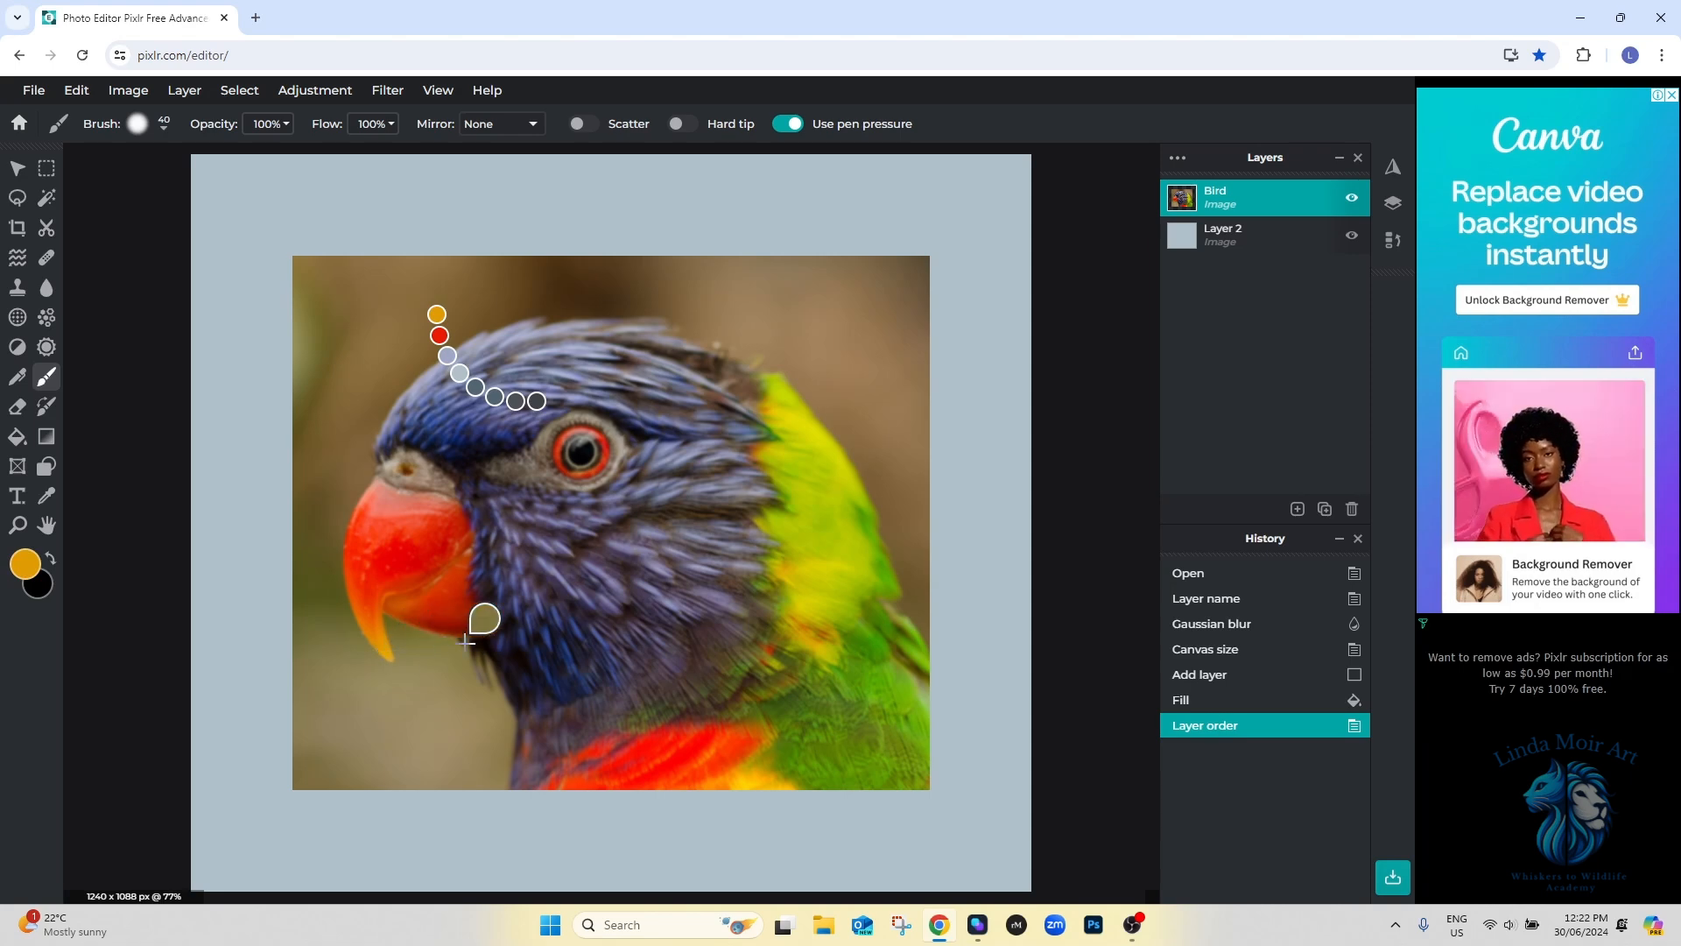
pyautogui.click(562, 575)
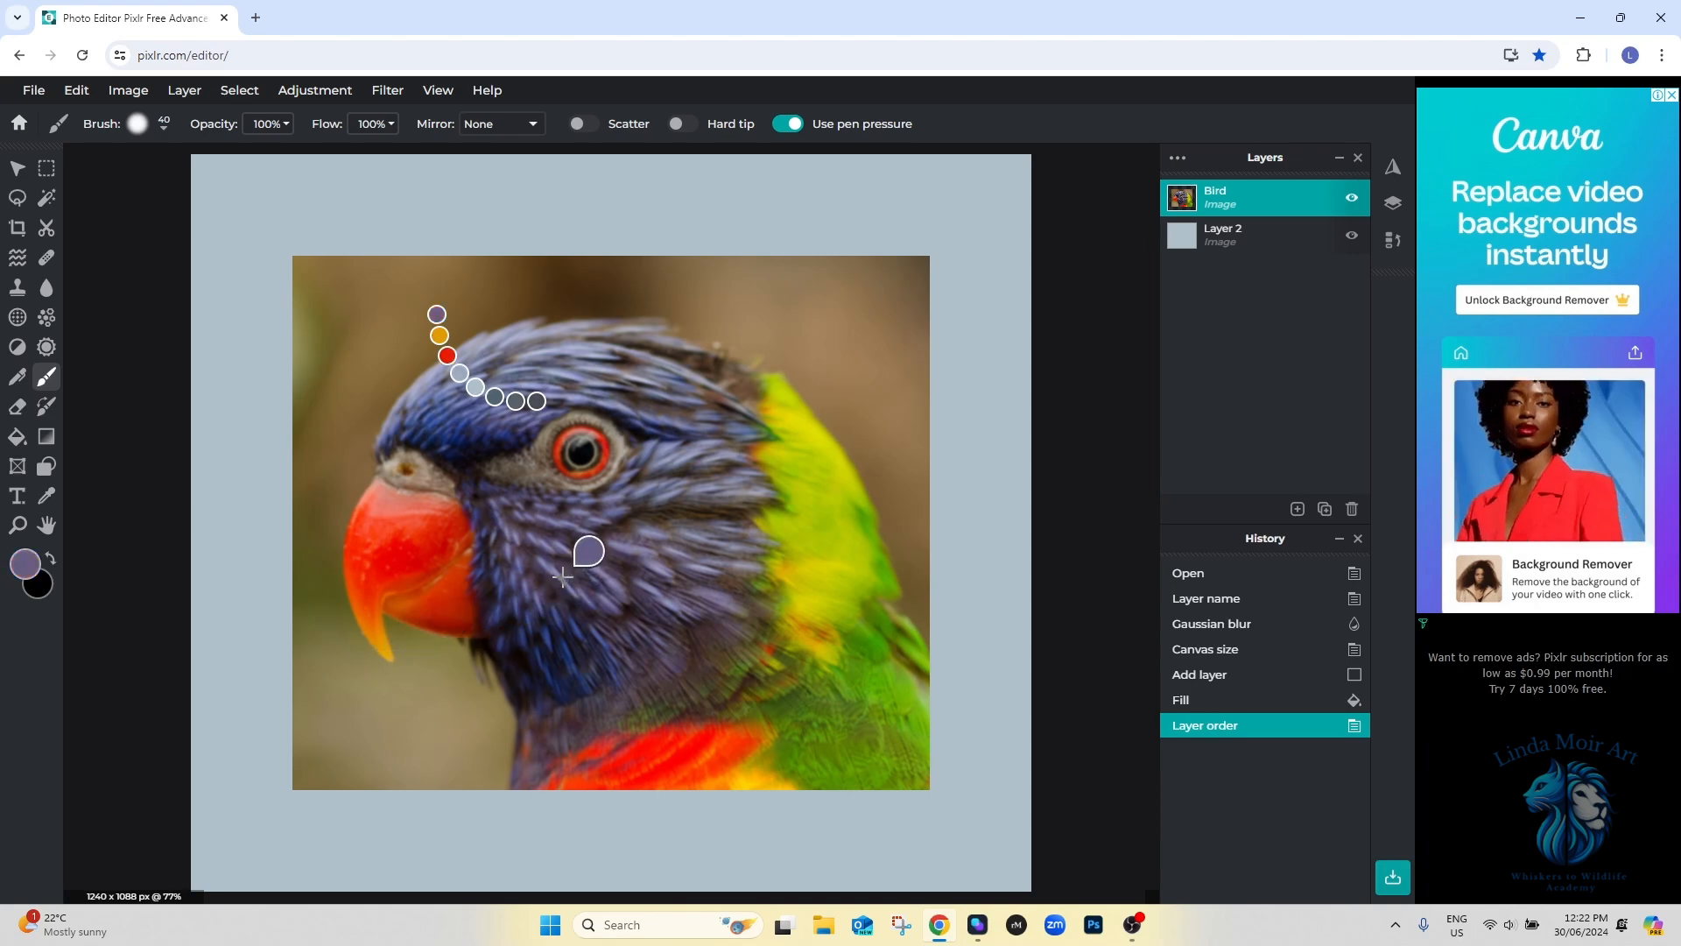
pyautogui.click(820, 536)
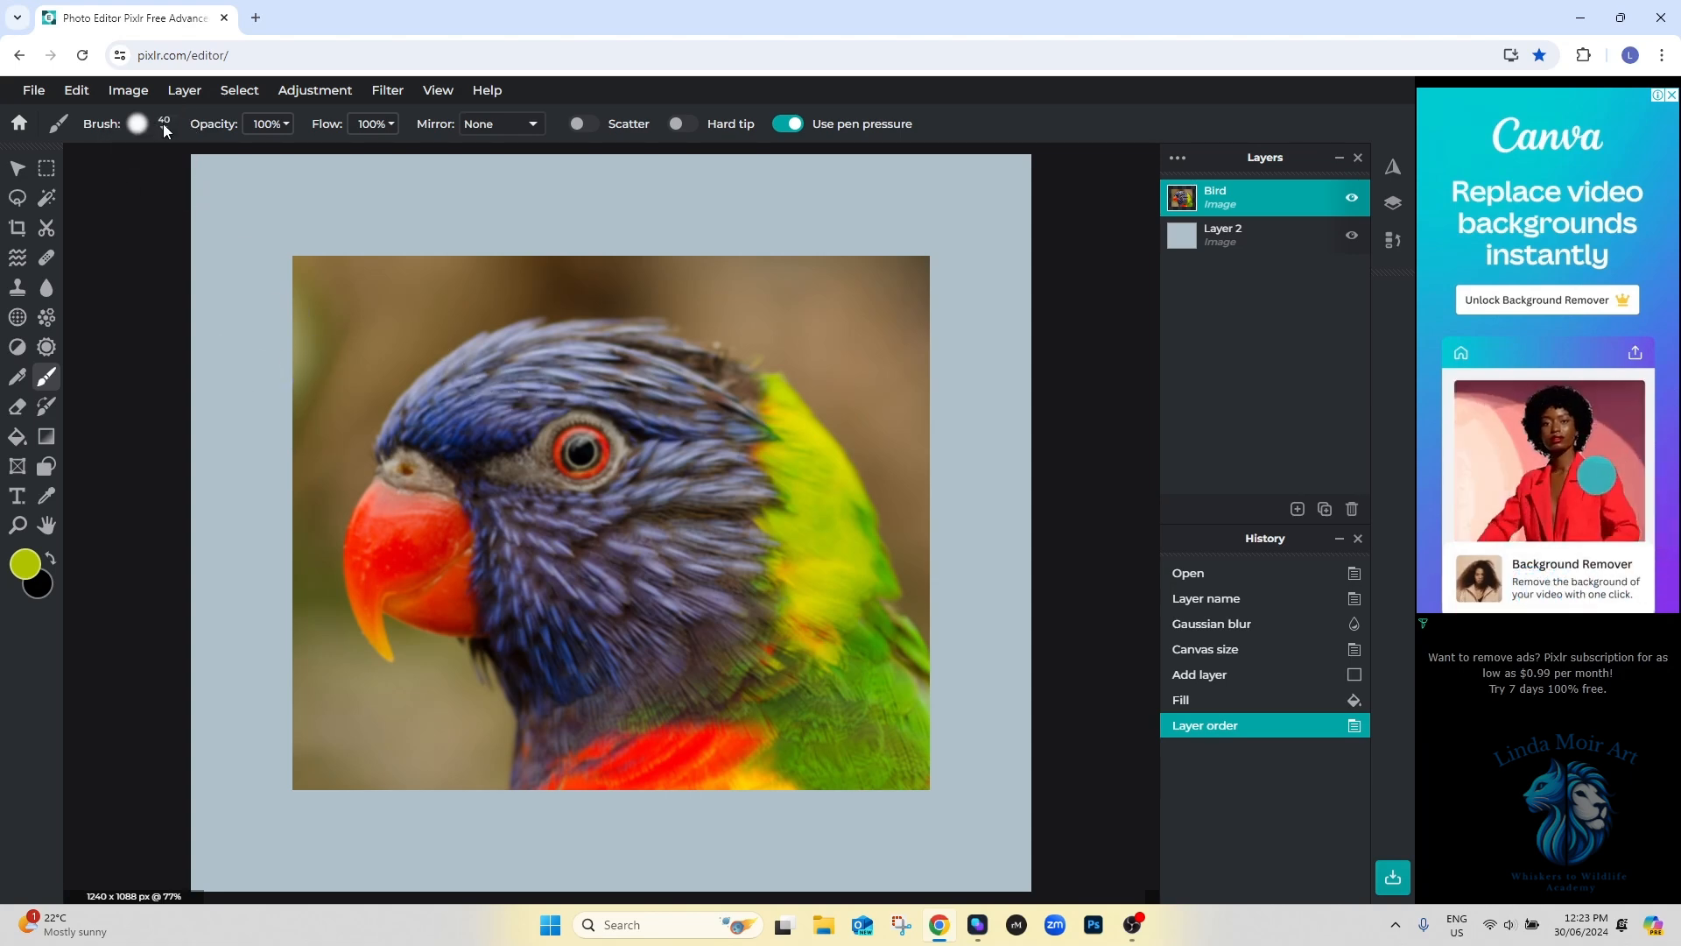
# - Set the brush size to 28 px
pyautogui.click(164, 129)
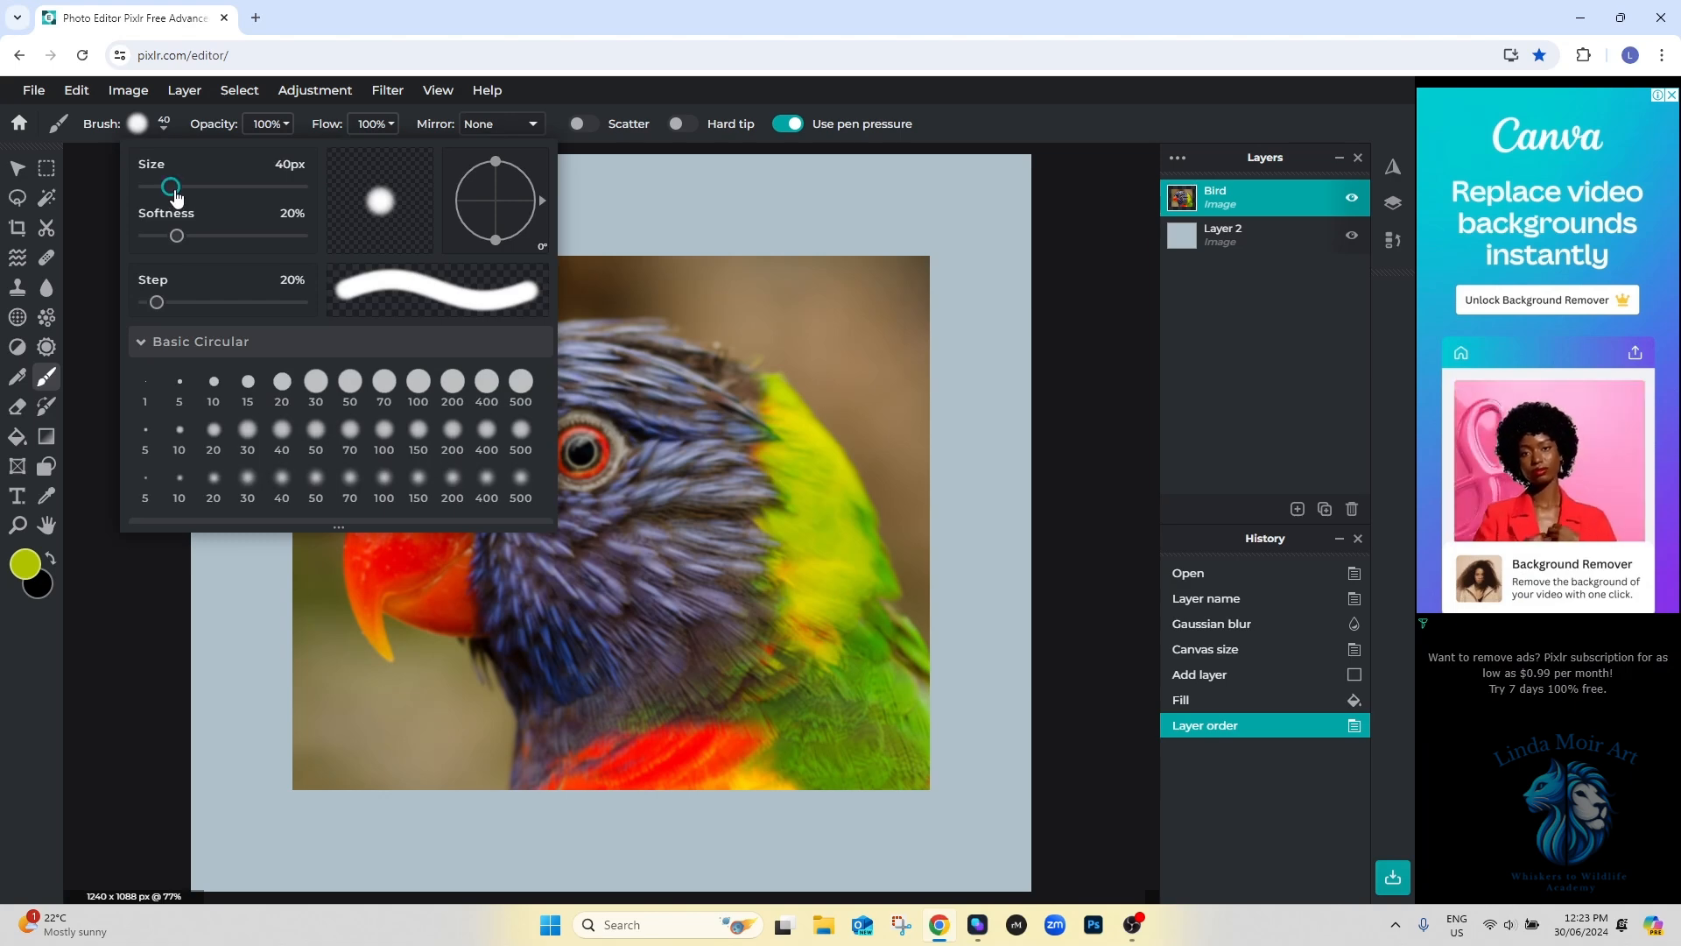
pyautogui.moveTo(174, 193); pyautogui.dragTo(164, 193)
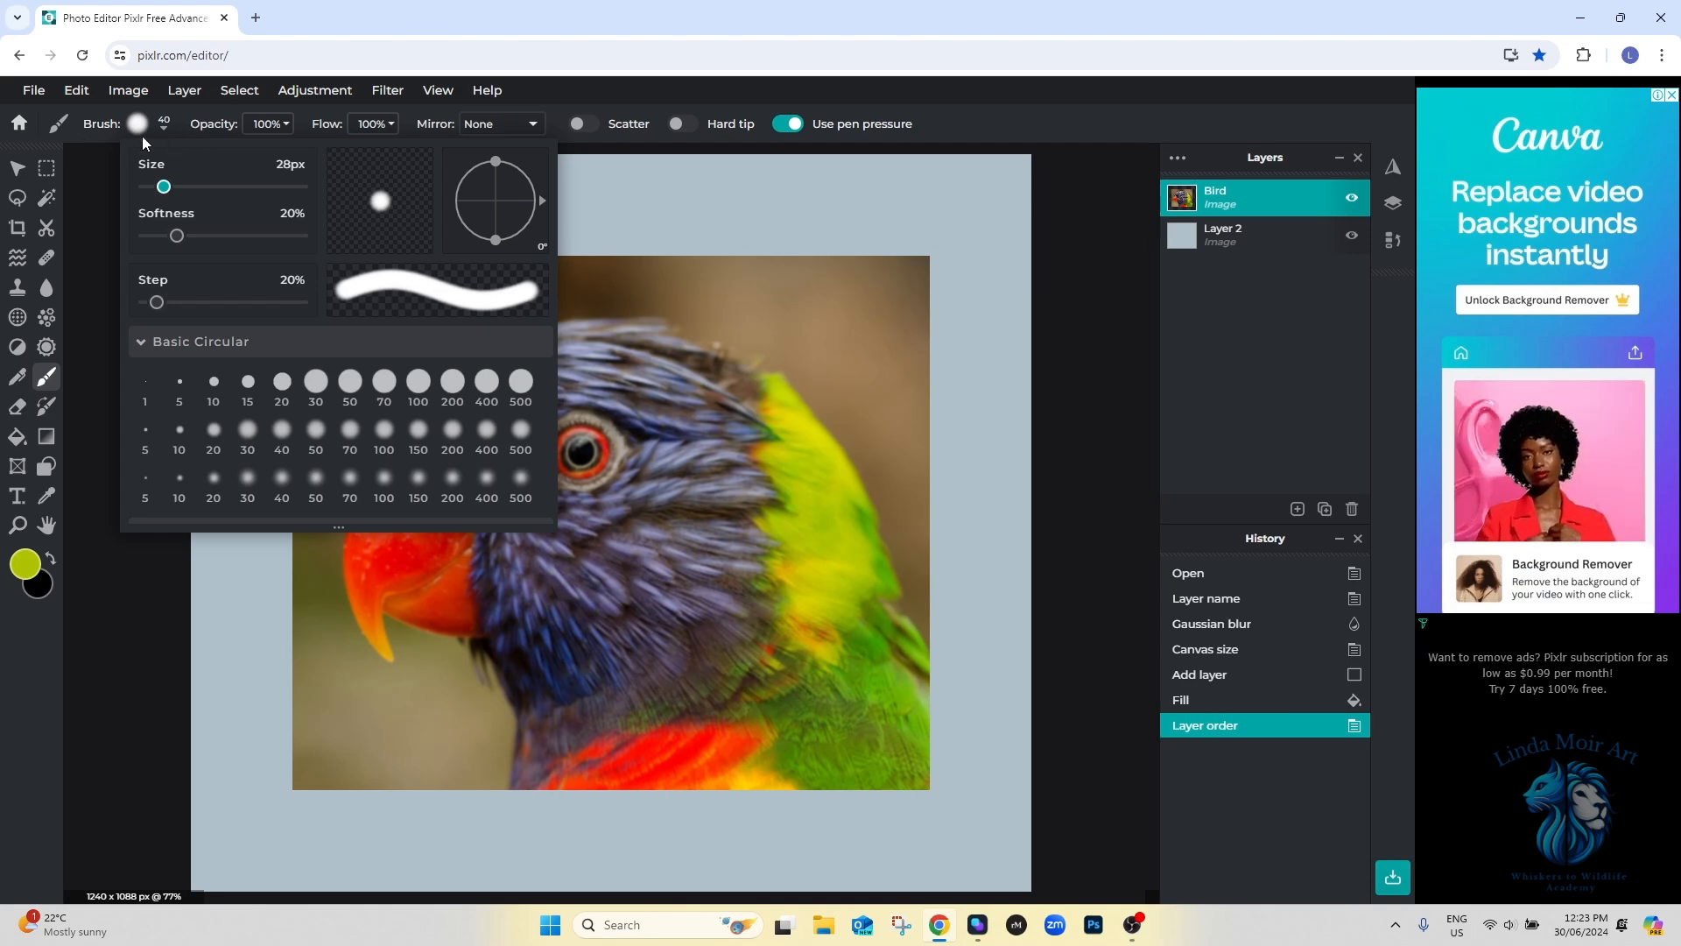
pyautogui.click(99, 257)
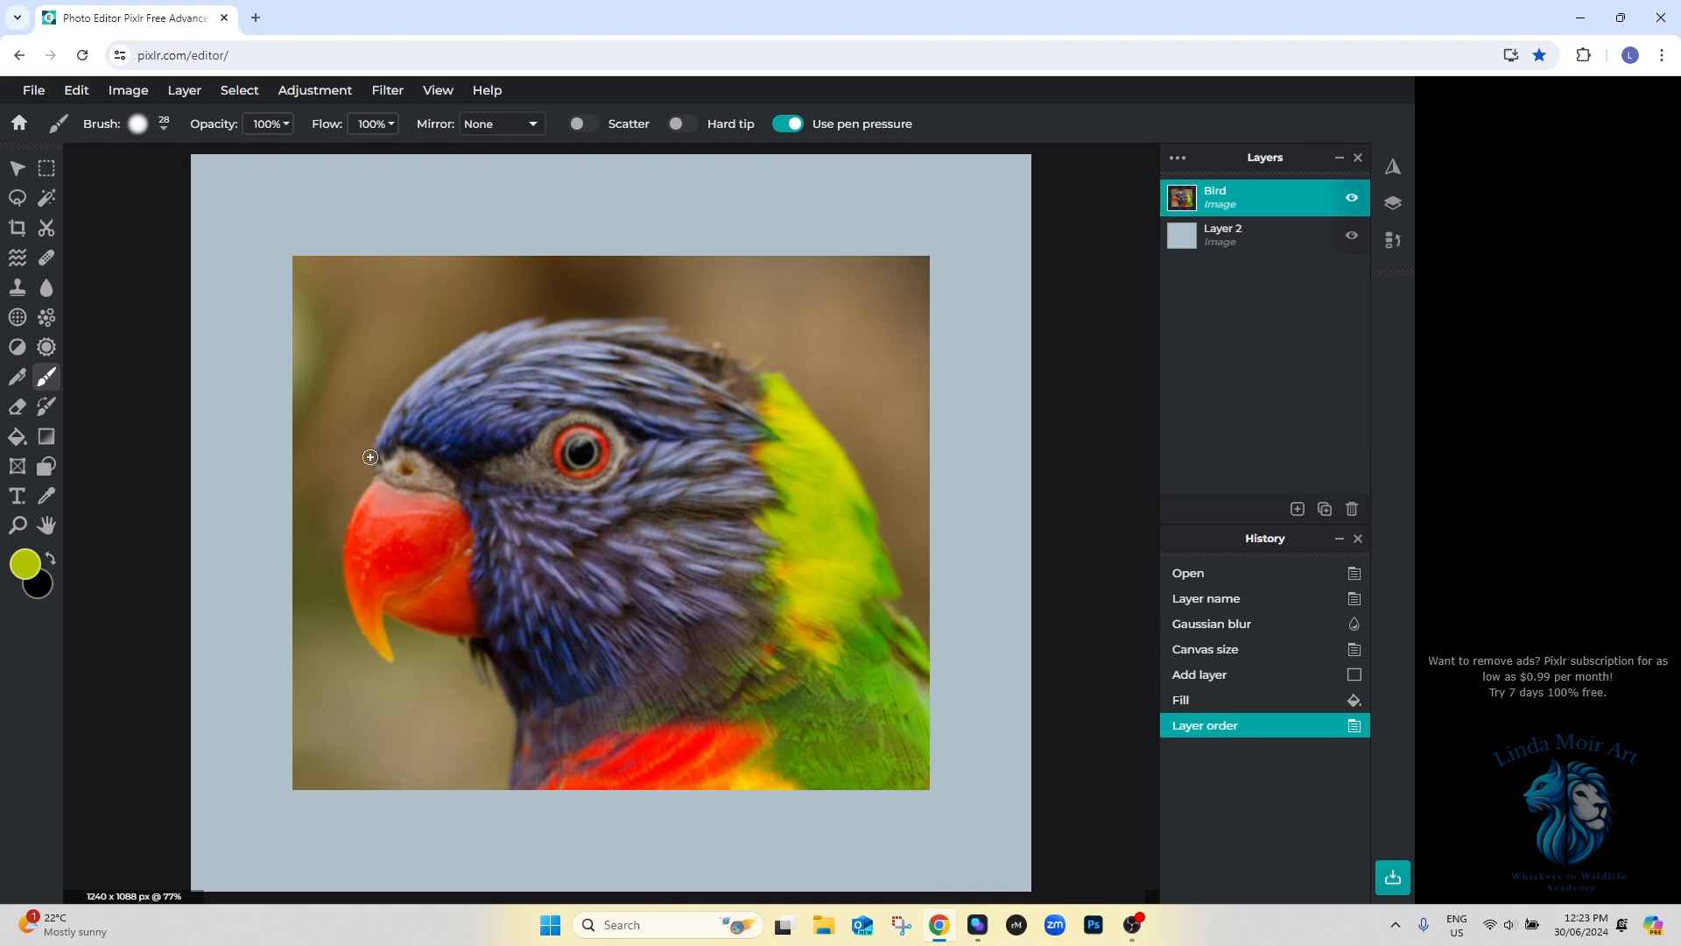
# - Sample the orange beak tip and the red beak, painting a line in each colour from its spot to a blob in the left border
pyautogui.press('alt')
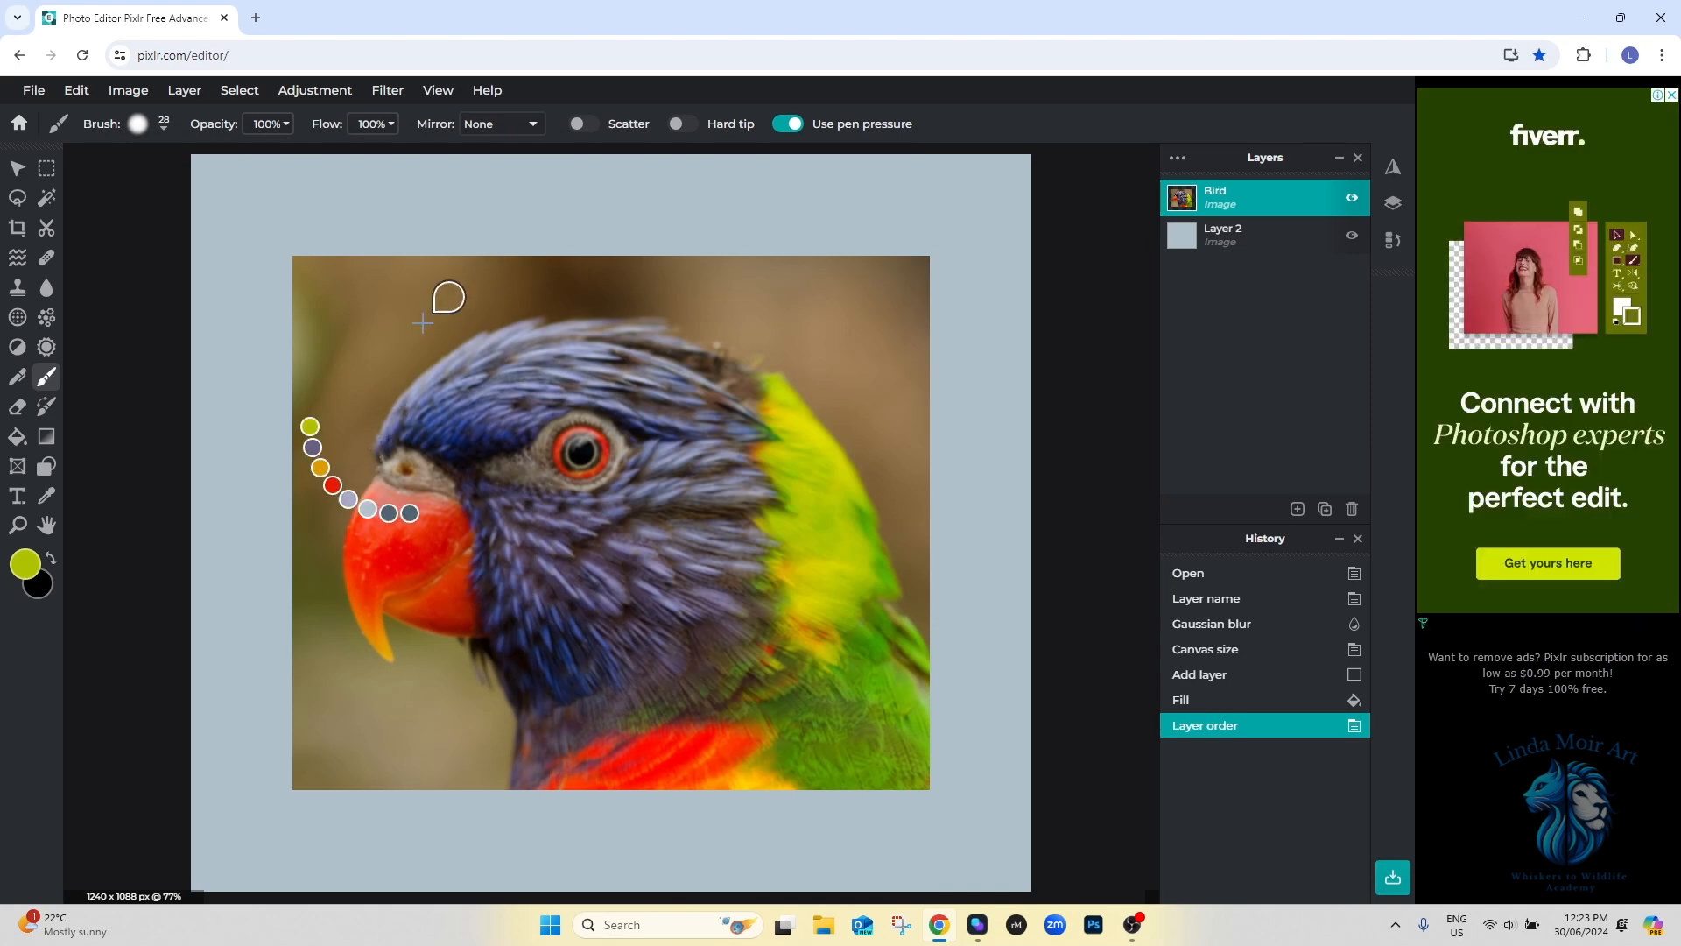
pyautogui.click(385, 648)
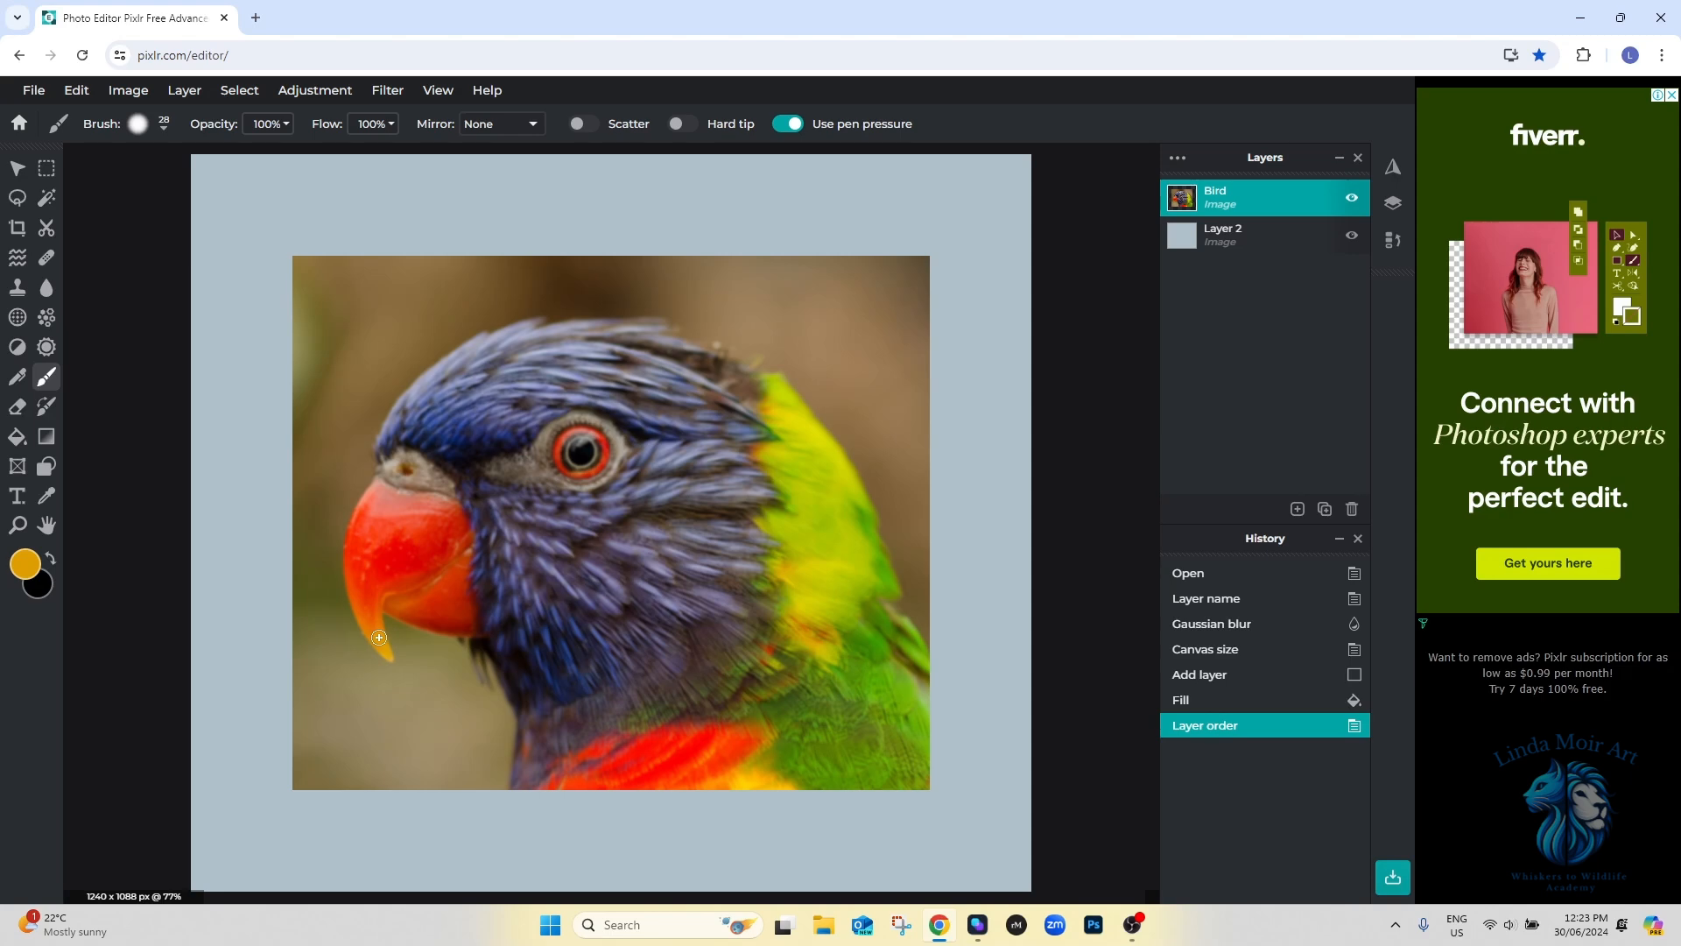
pyautogui.moveTo(378, 637)
pyautogui.mouseDown()
pyautogui.moveTo(264, 666)
pyautogui.moveTo(256, 648)
pyautogui.moveTo(257, 682)
pyautogui.moveTo(260, 659)
pyautogui.mouseUp()
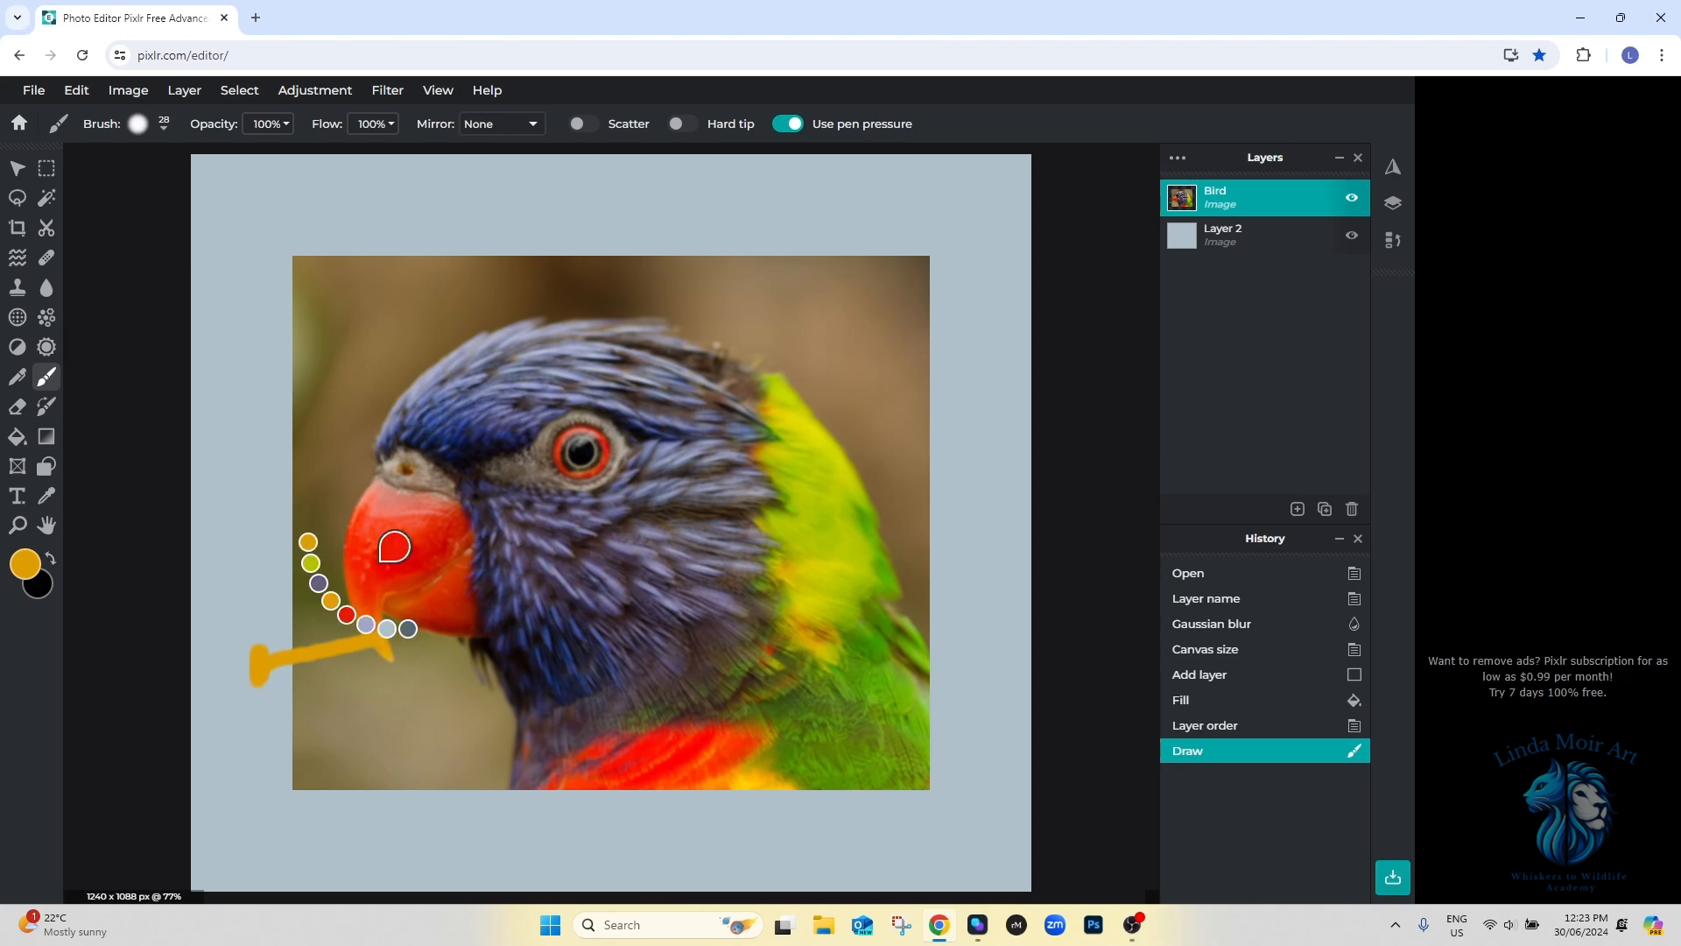
pyautogui.keyDown('alt'); pyautogui.click(369, 573); pyautogui.keyUp('alt')
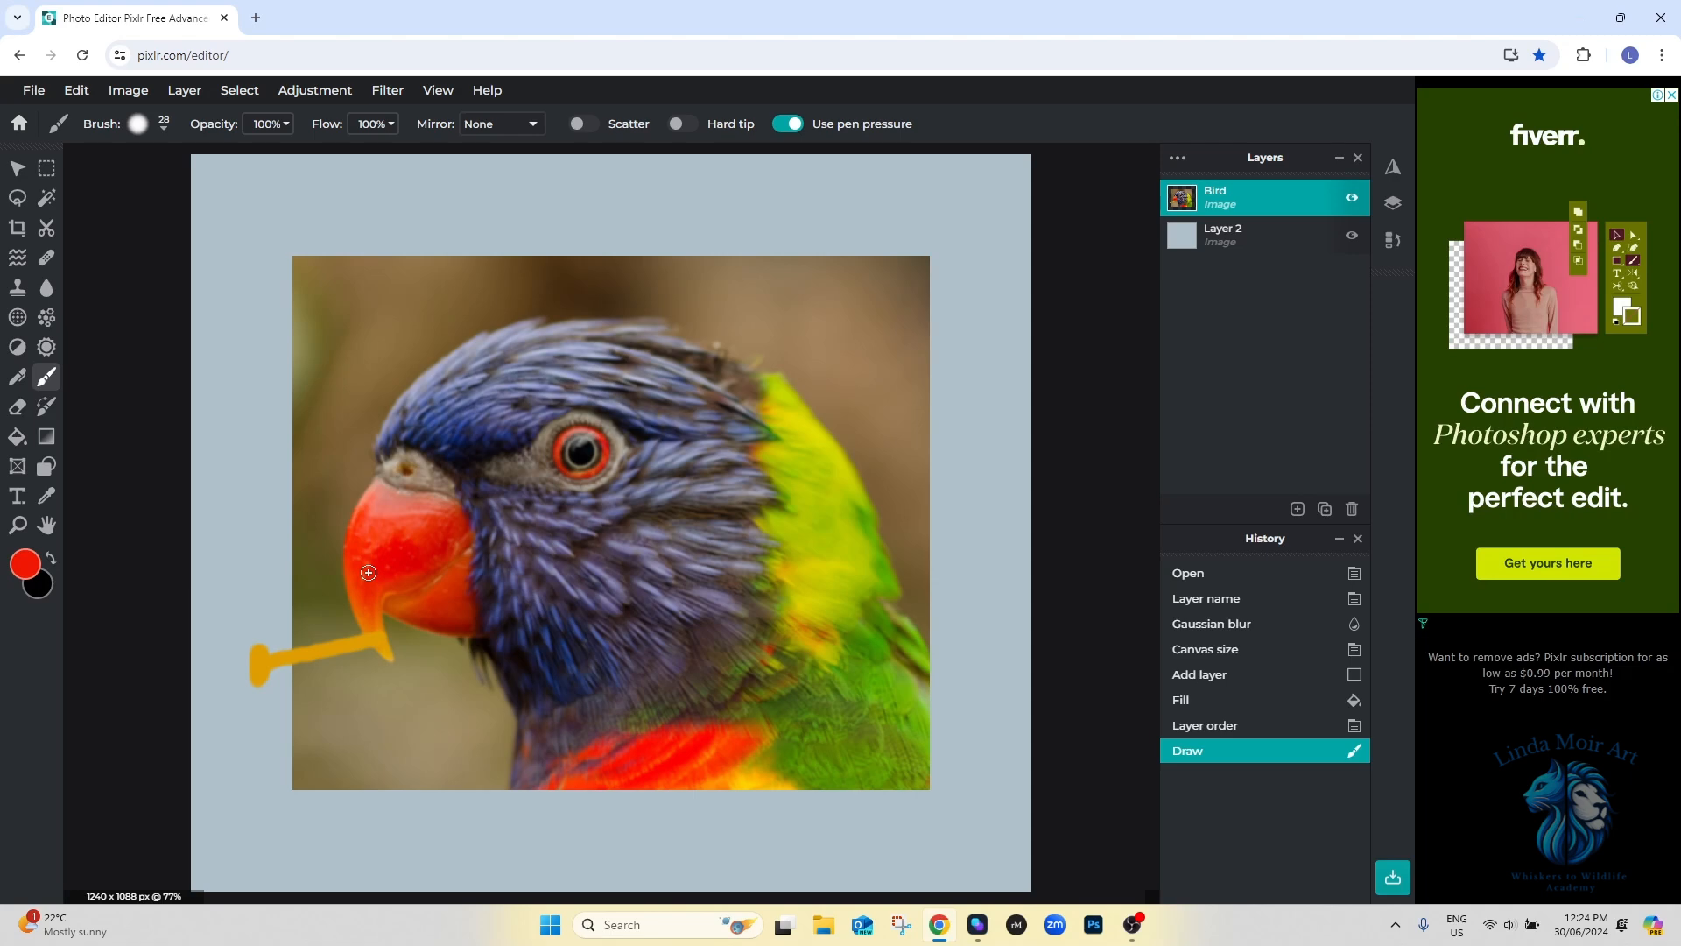
pyautogui.moveTo(368, 573)
pyautogui.mouseDown()
pyautogui.moveTo(253, 563)
pyautogui.moveTo(253, 604)
pyautogui.moveTo(253, 570)
pyautogui.mouseUp()
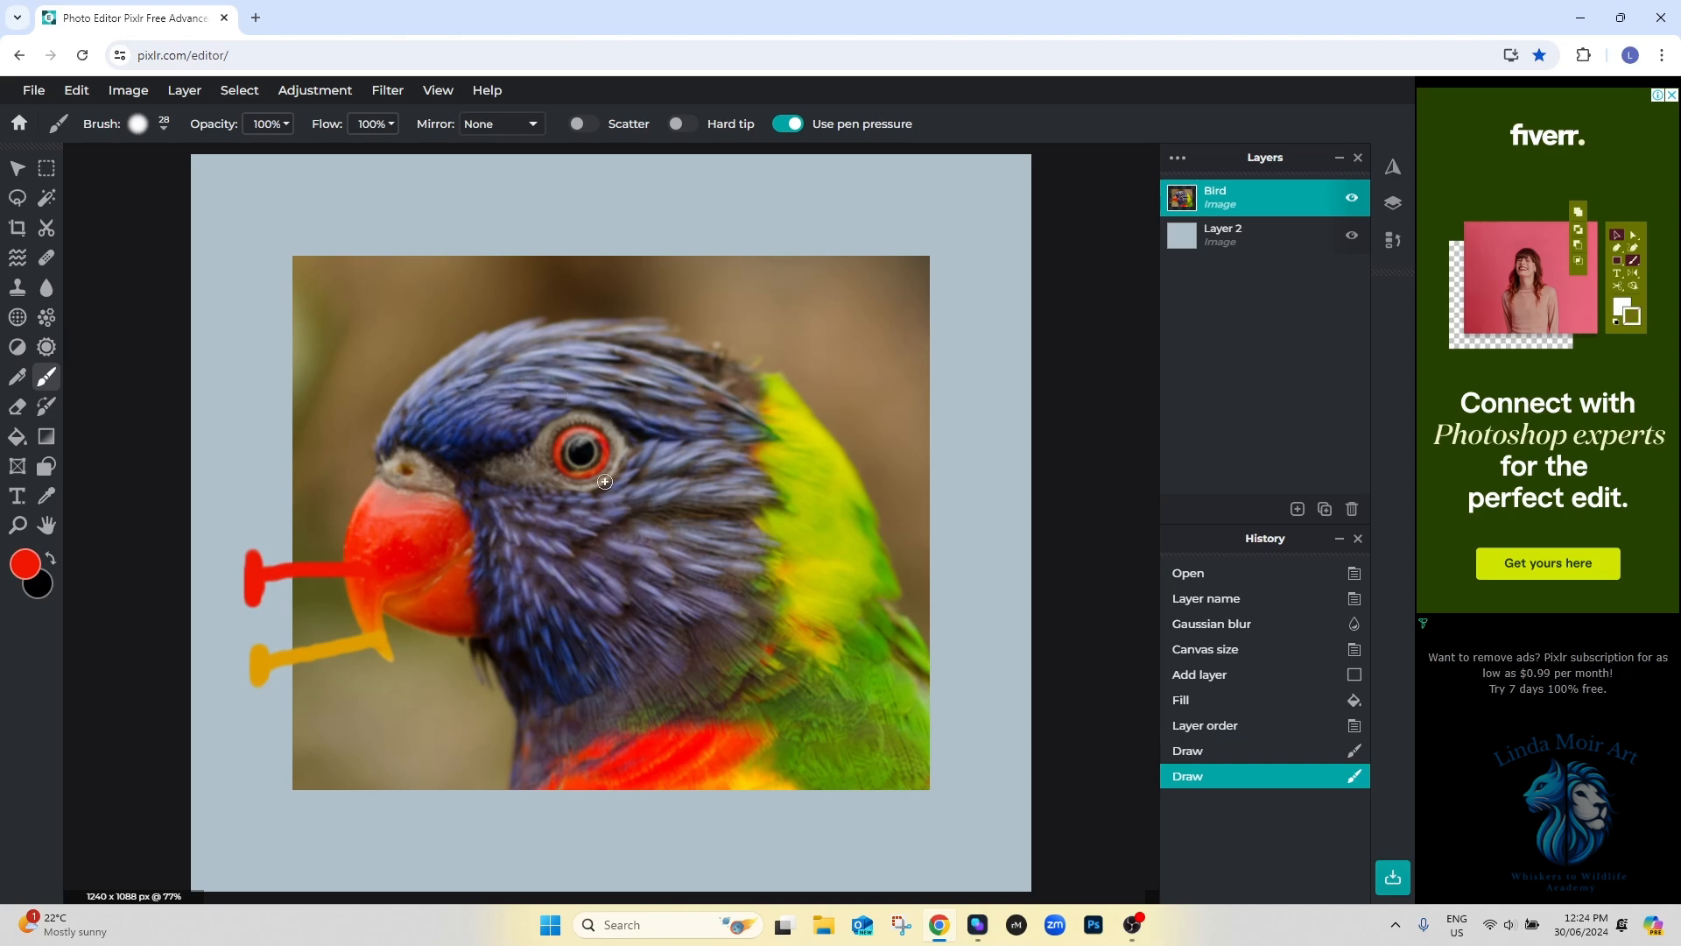
# - Sample the grey-brown above the beak and the dark blue forehead, painting a line in each colour out to a blob in the left border
pyautogui.rightClick(424, 476)
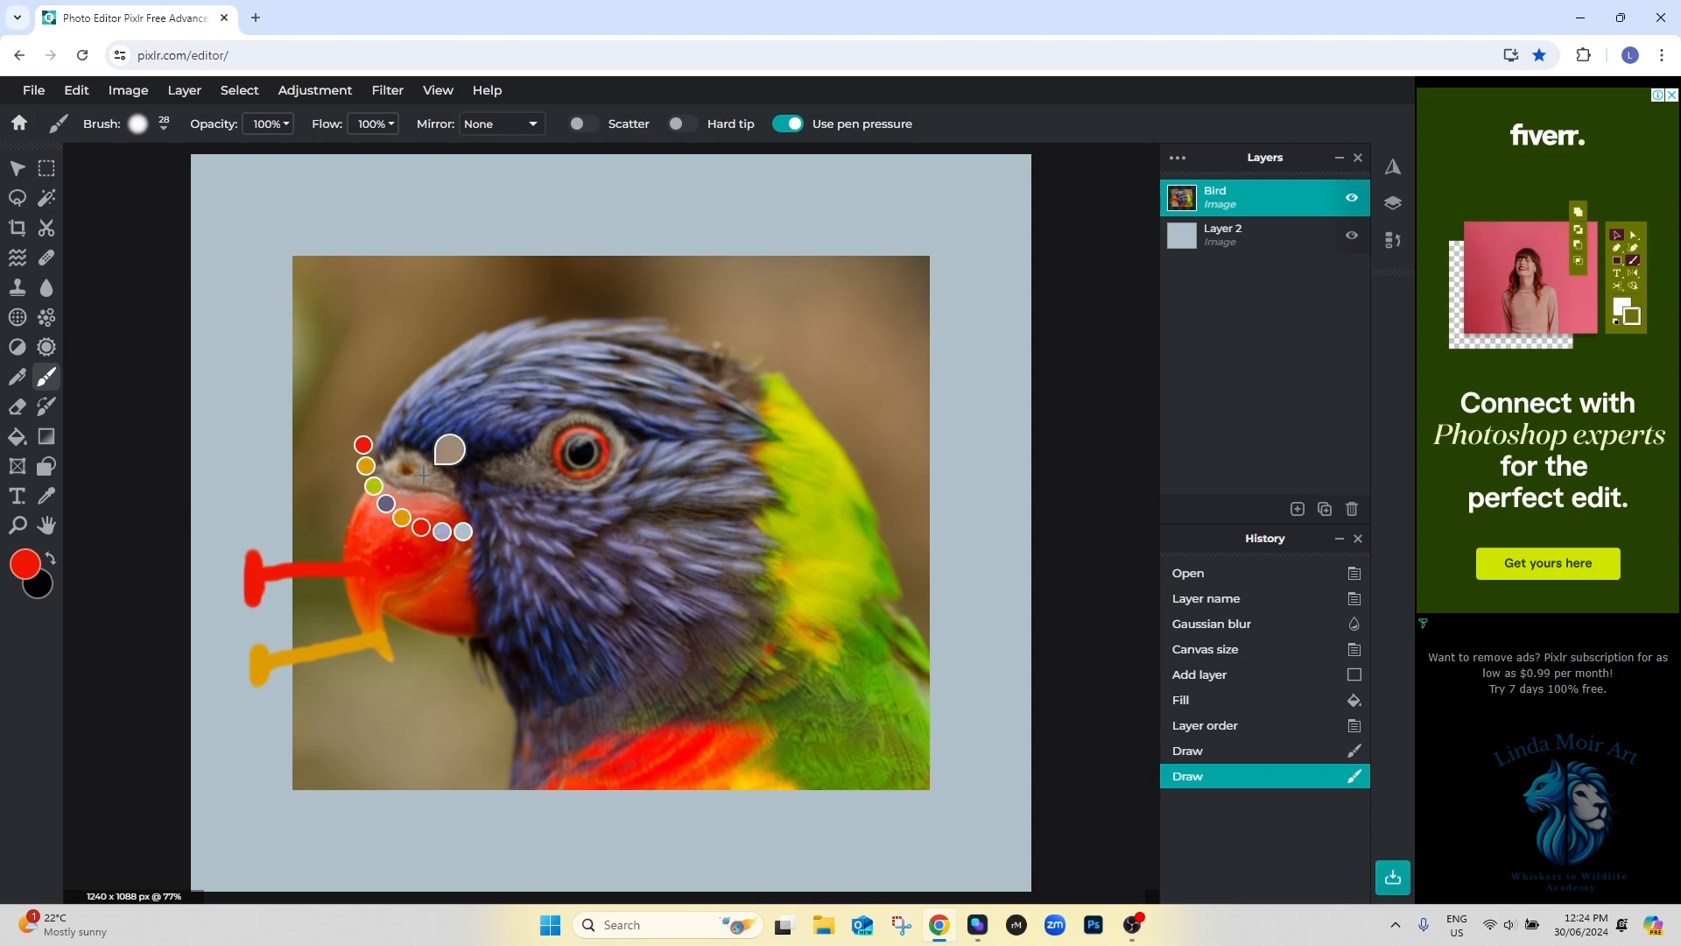
pyautogui.click(424, 475)
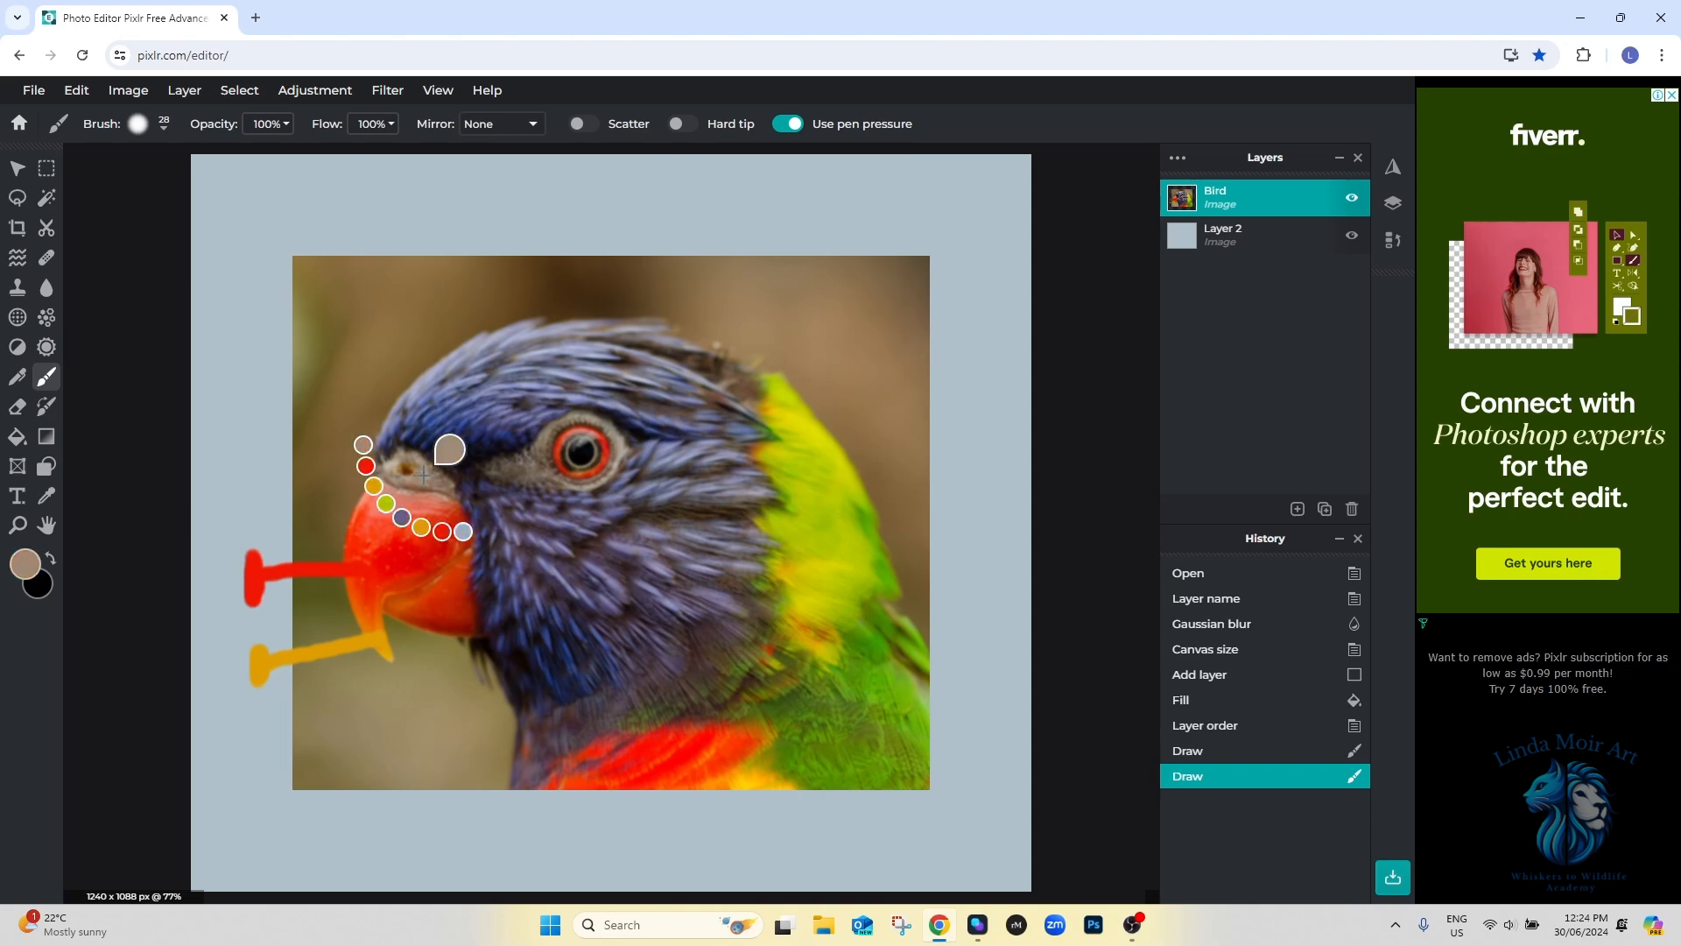
pyautogui.moveTo(424, 475)
pyautogui.mouseDown()
pyautogui.moveTo(243, 474)
pyautogui.moveTo(244, 495)
pyautogui.moveTo(245, 455)
pyautogui.moveTo(245, 486)
pyautogui.mouseUp()
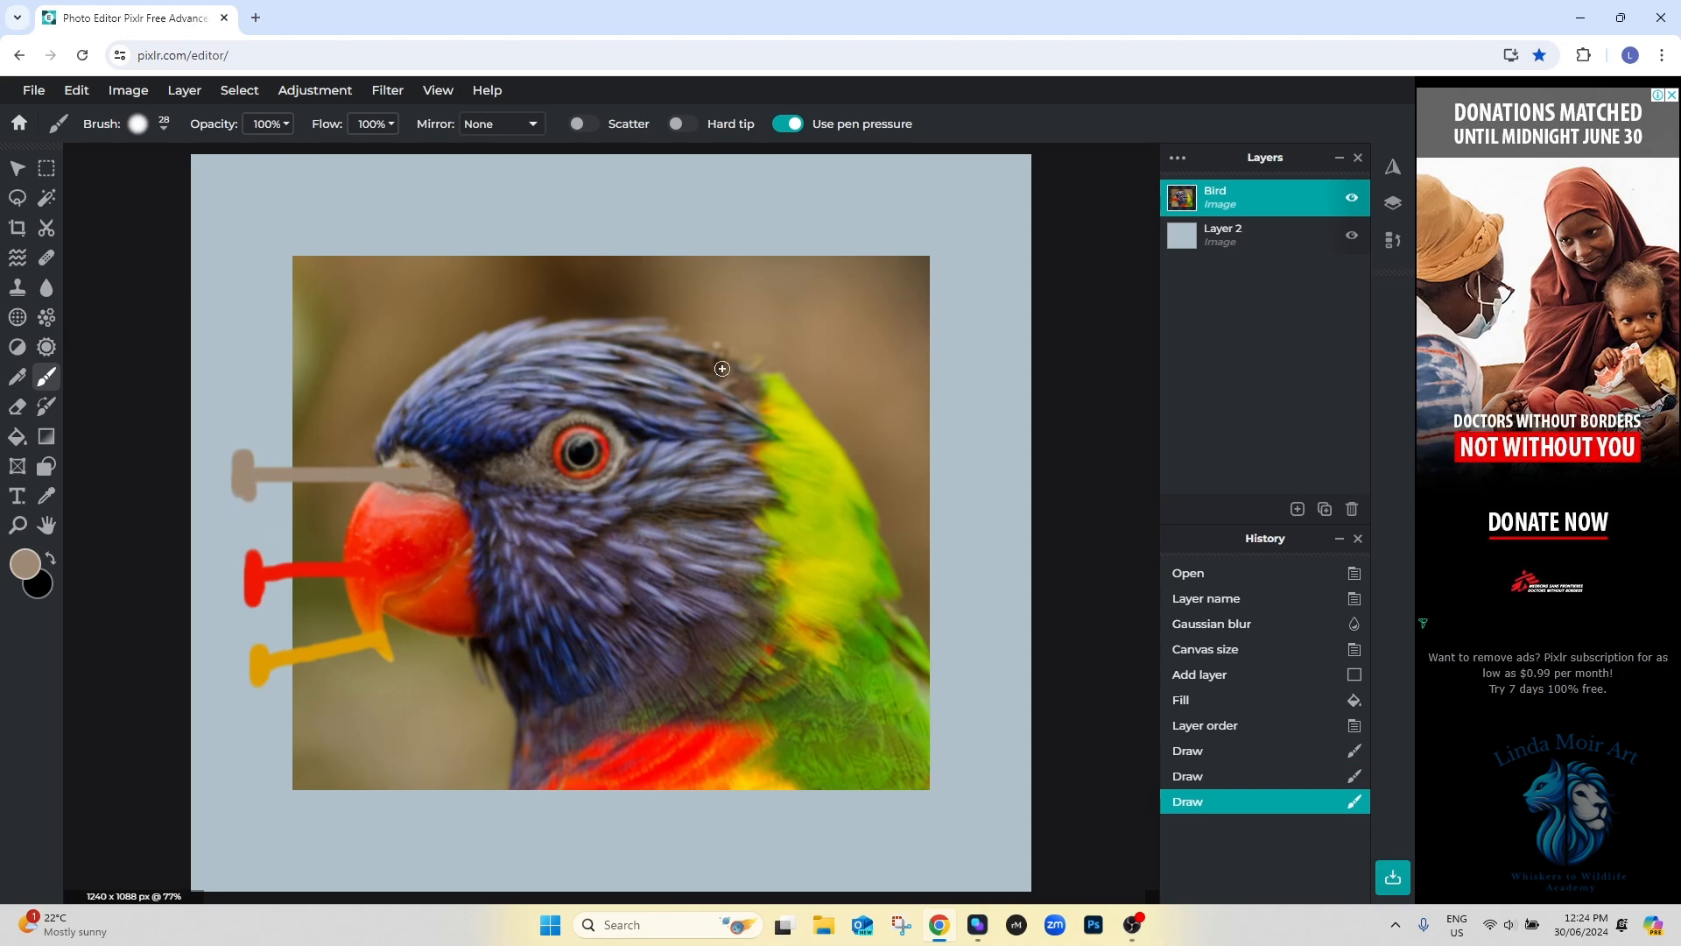
pyautogui.press('alt')
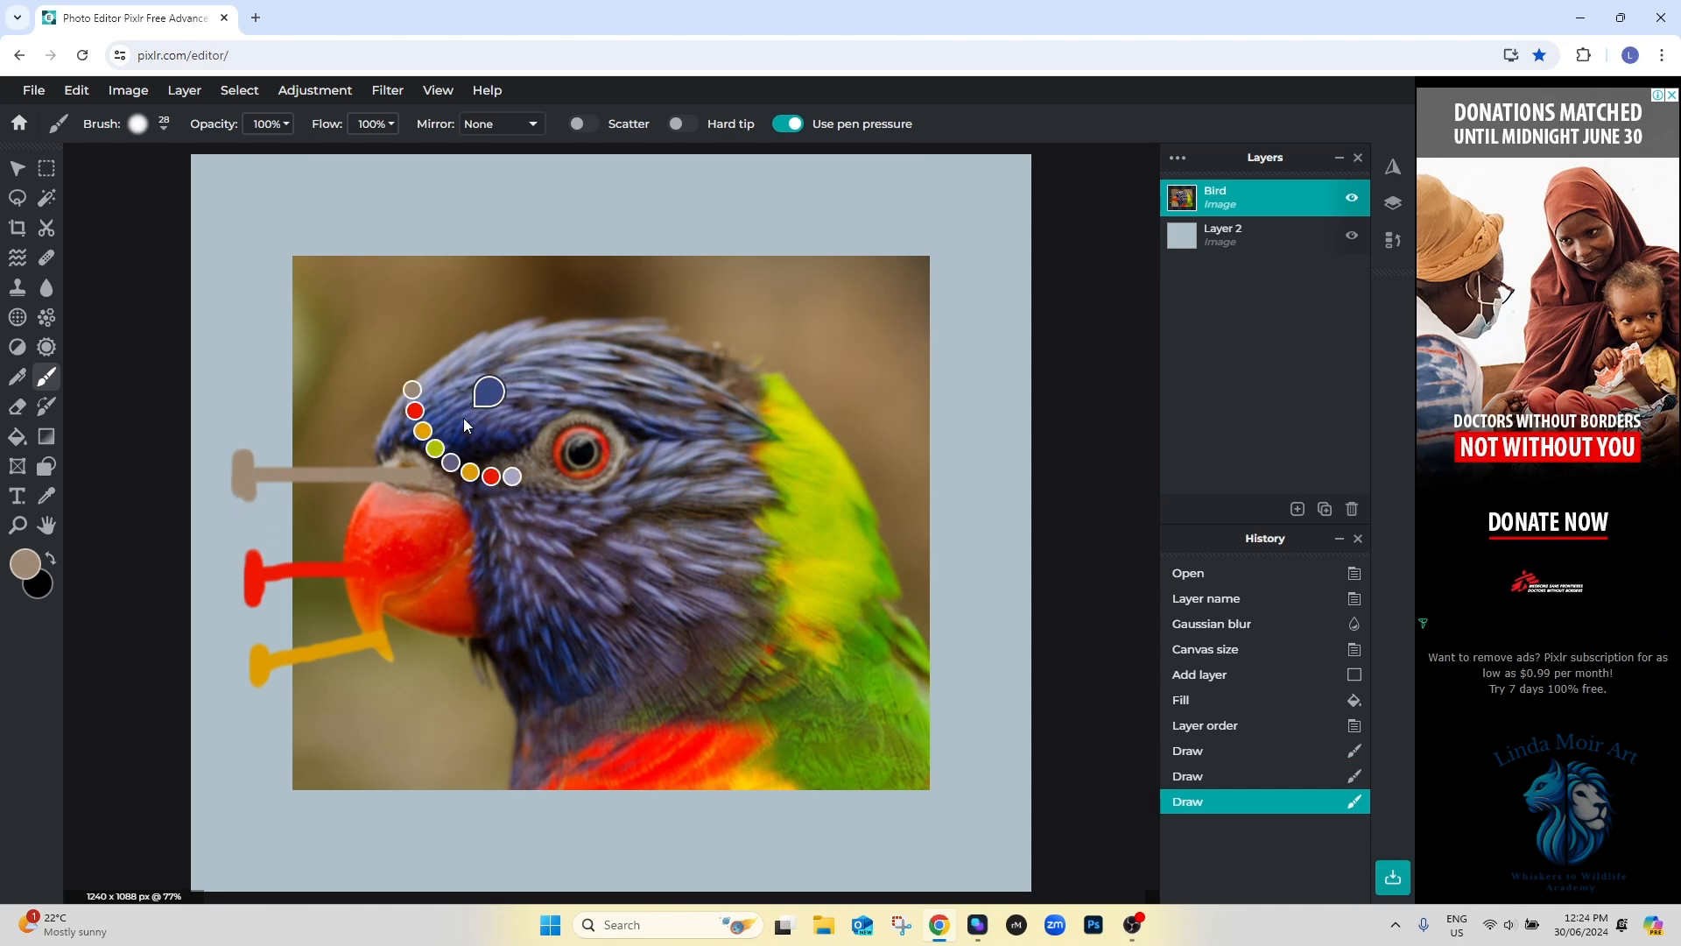
pyautogui.keyDown('alt'); pyautogui.click(462, 418); pyautogui.keyUp('alt')
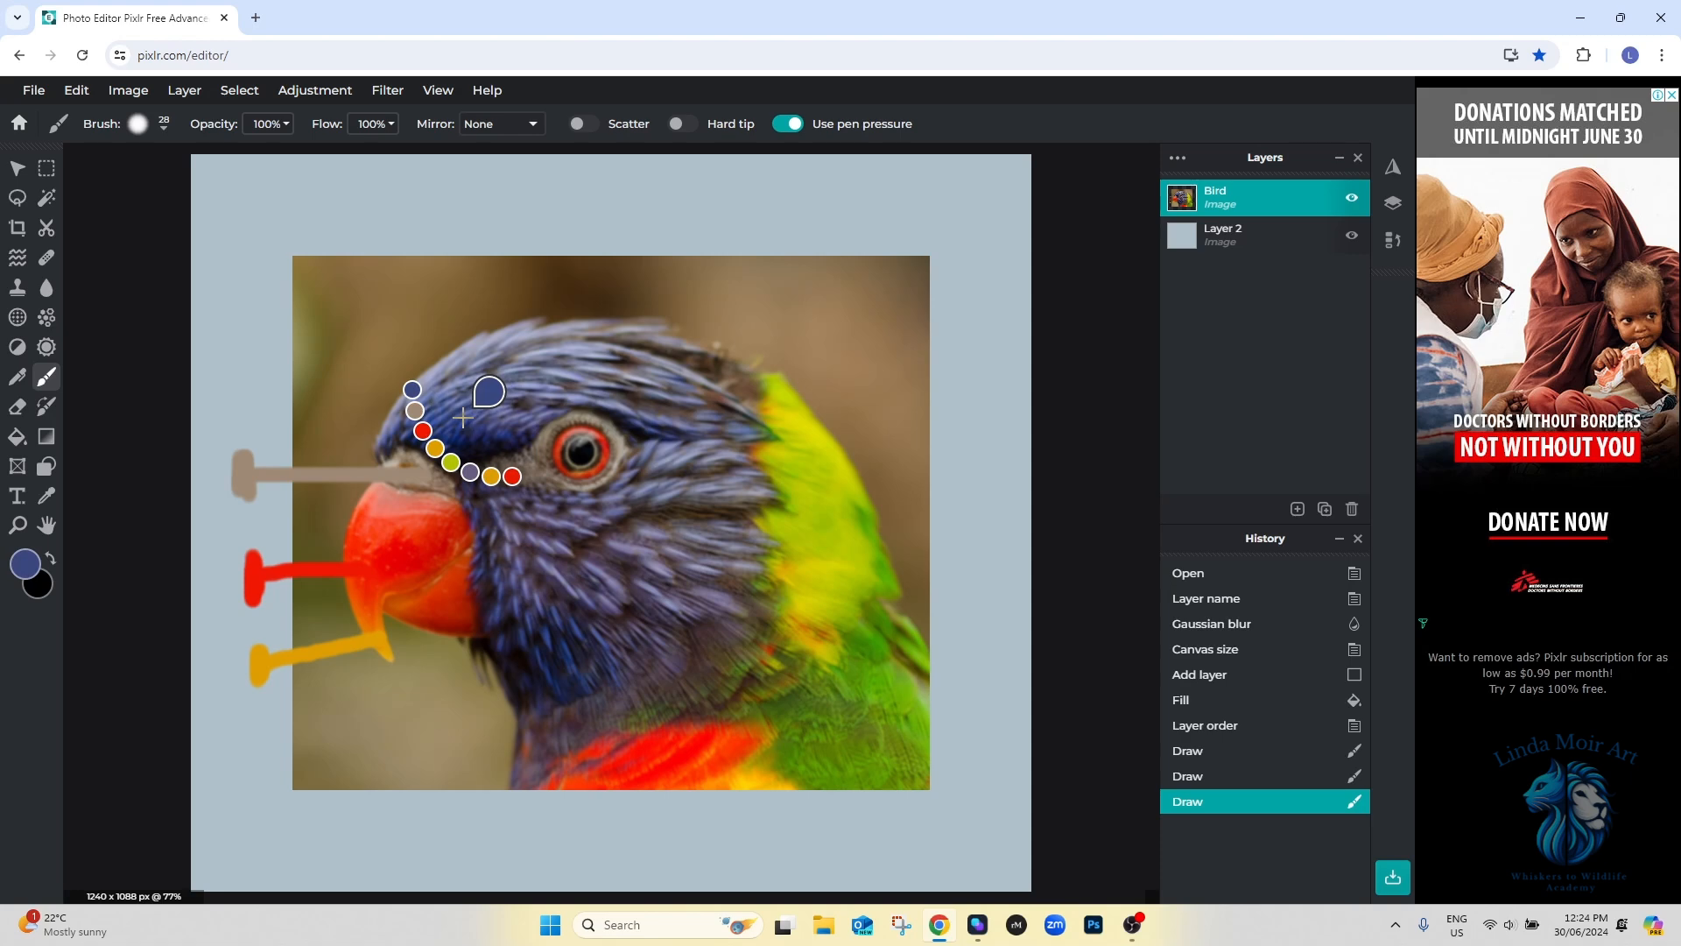
pyautogui.moveTo(463, 418)
pyautogui.mouseDown()
pyautogui.moveTo(264, 390)
pyautogui.moveTo(253, 361)
pyautogui.moveTo(252, 395)
pyautogui.mouseUp()
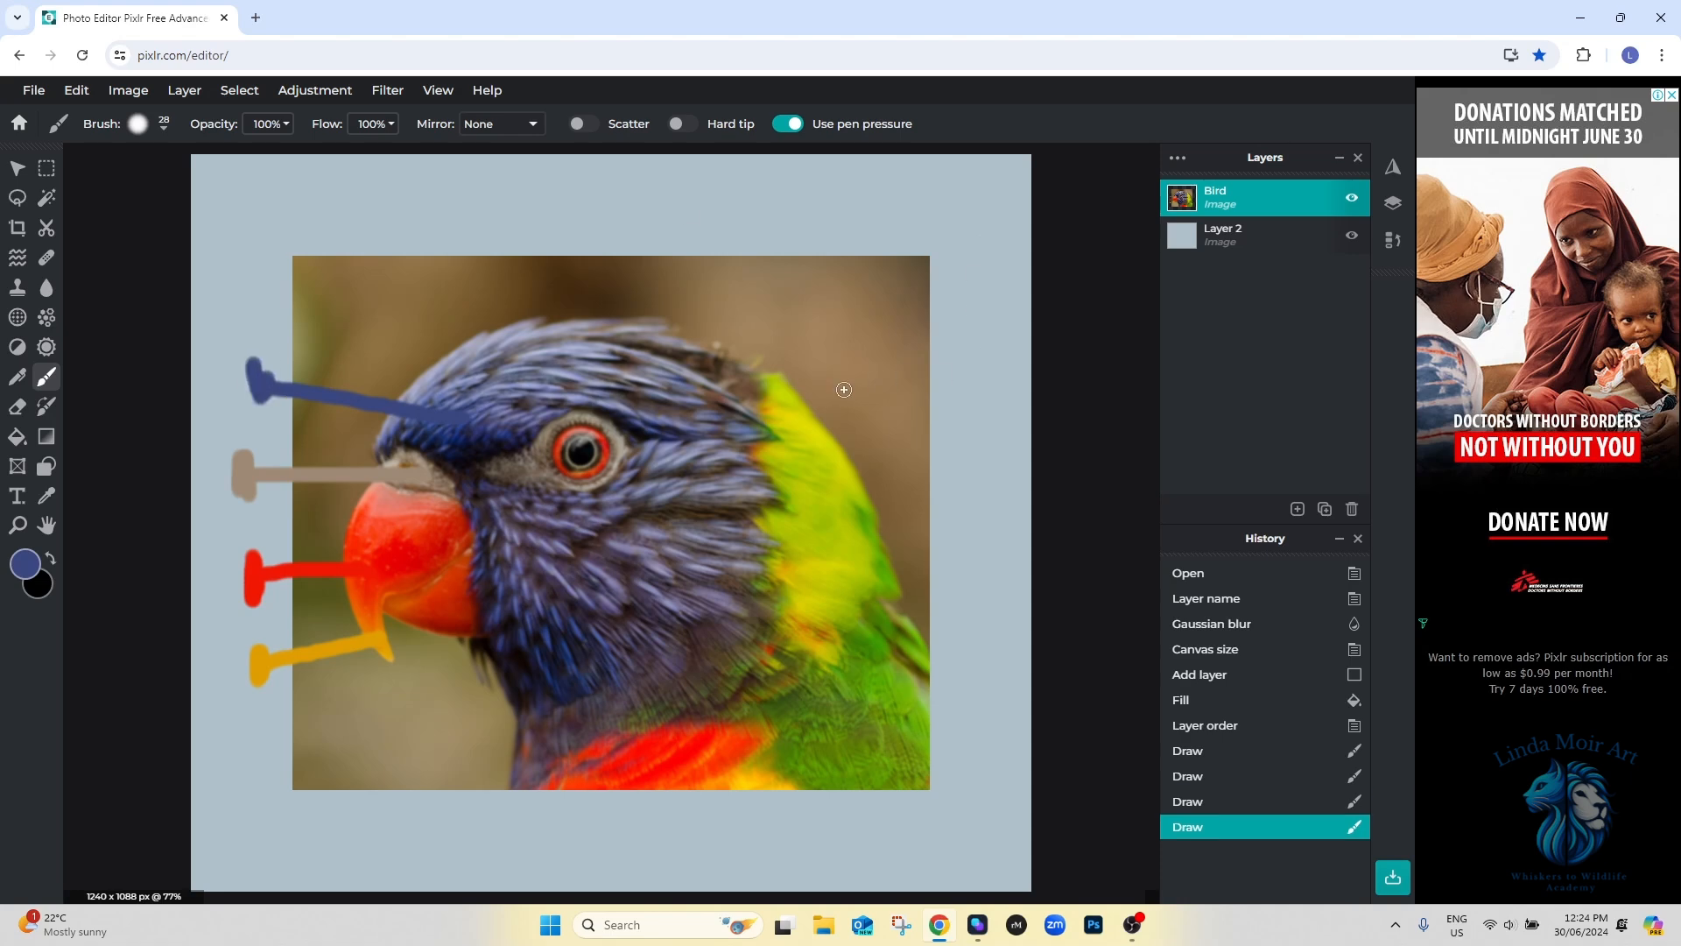
# - Sample the yellow-green nape and the green back feathers, painting a line in each colour out to a blob in the right border
pyautogui.rightClick(781, 394)
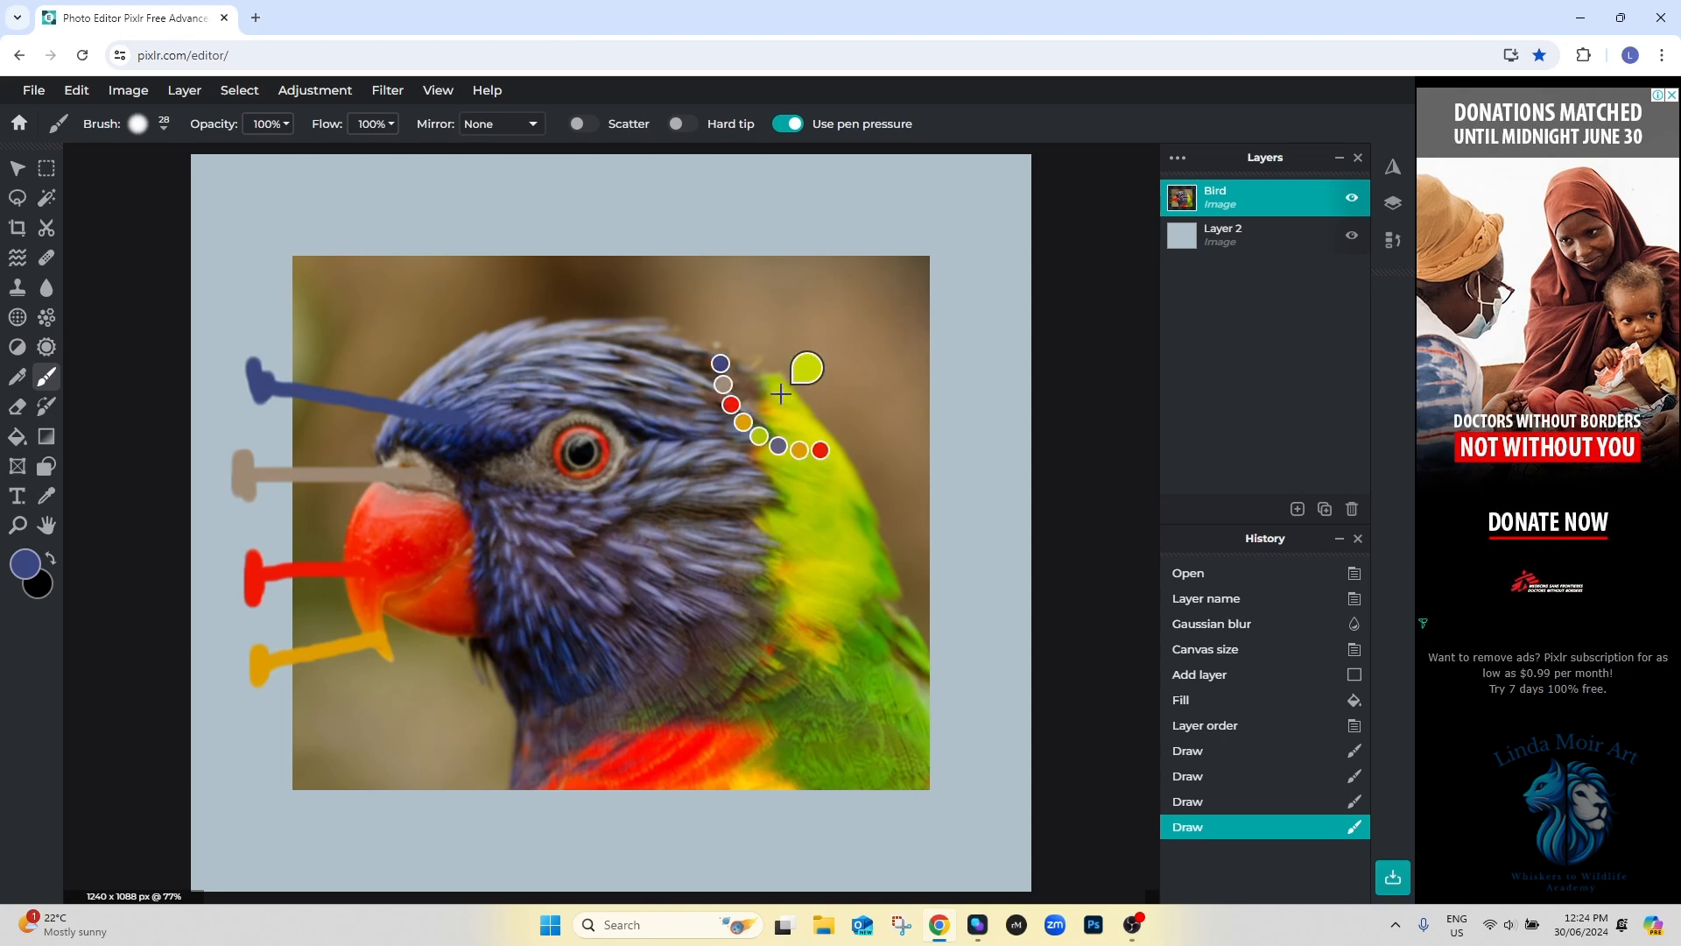
pyautogui.click(781, 394)
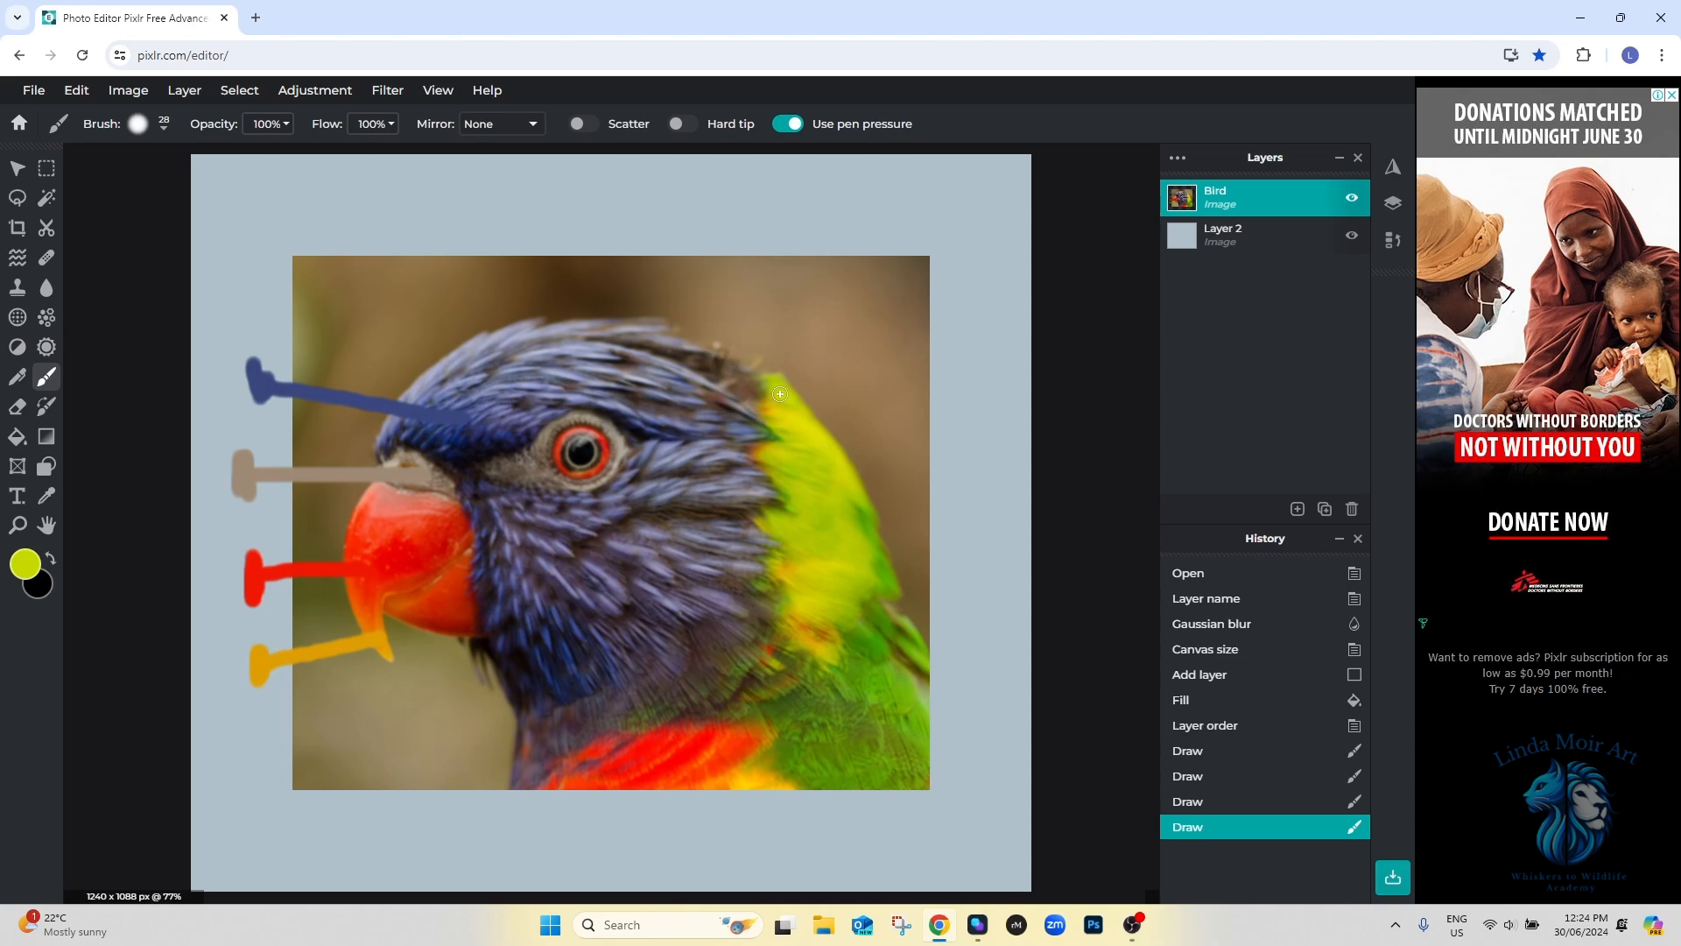
pyautogui.moveTo(780, 394)
pyautogui.mouseDown()
pyautogui.moveTo(975, 373)
pyautogui.moveTo(978, 398)
pyautogui.mouseUp()
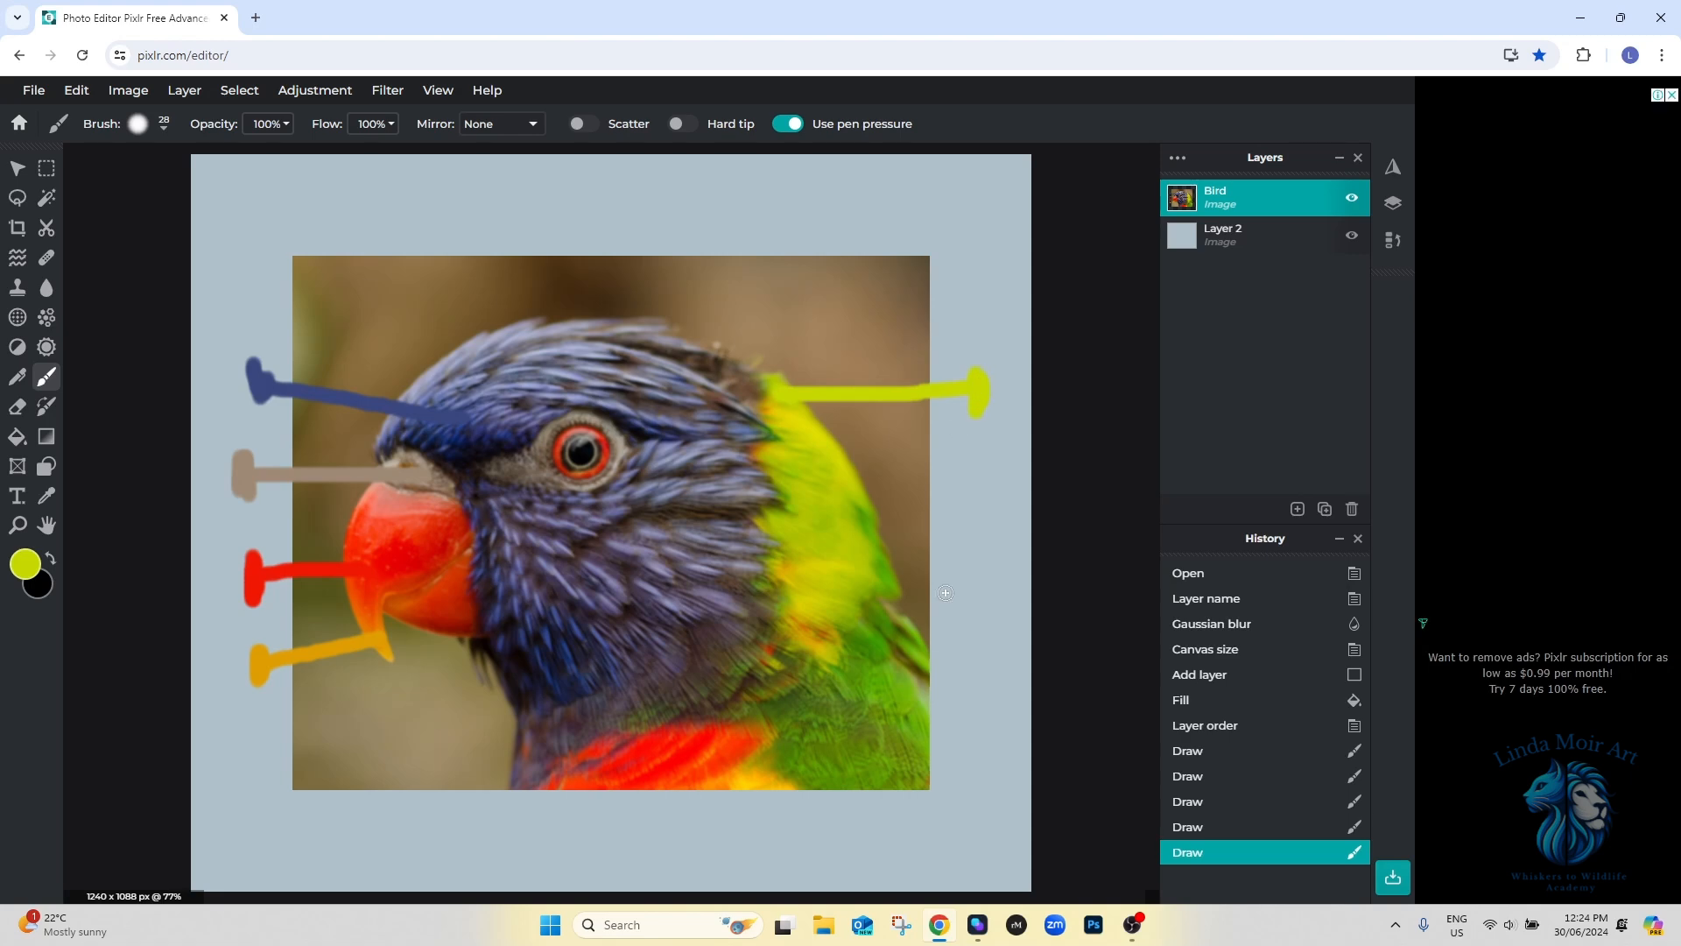
pyautogui.keyDown('alt'); pyautogui.click(873, 644); pyautogui.keyUp('alt')
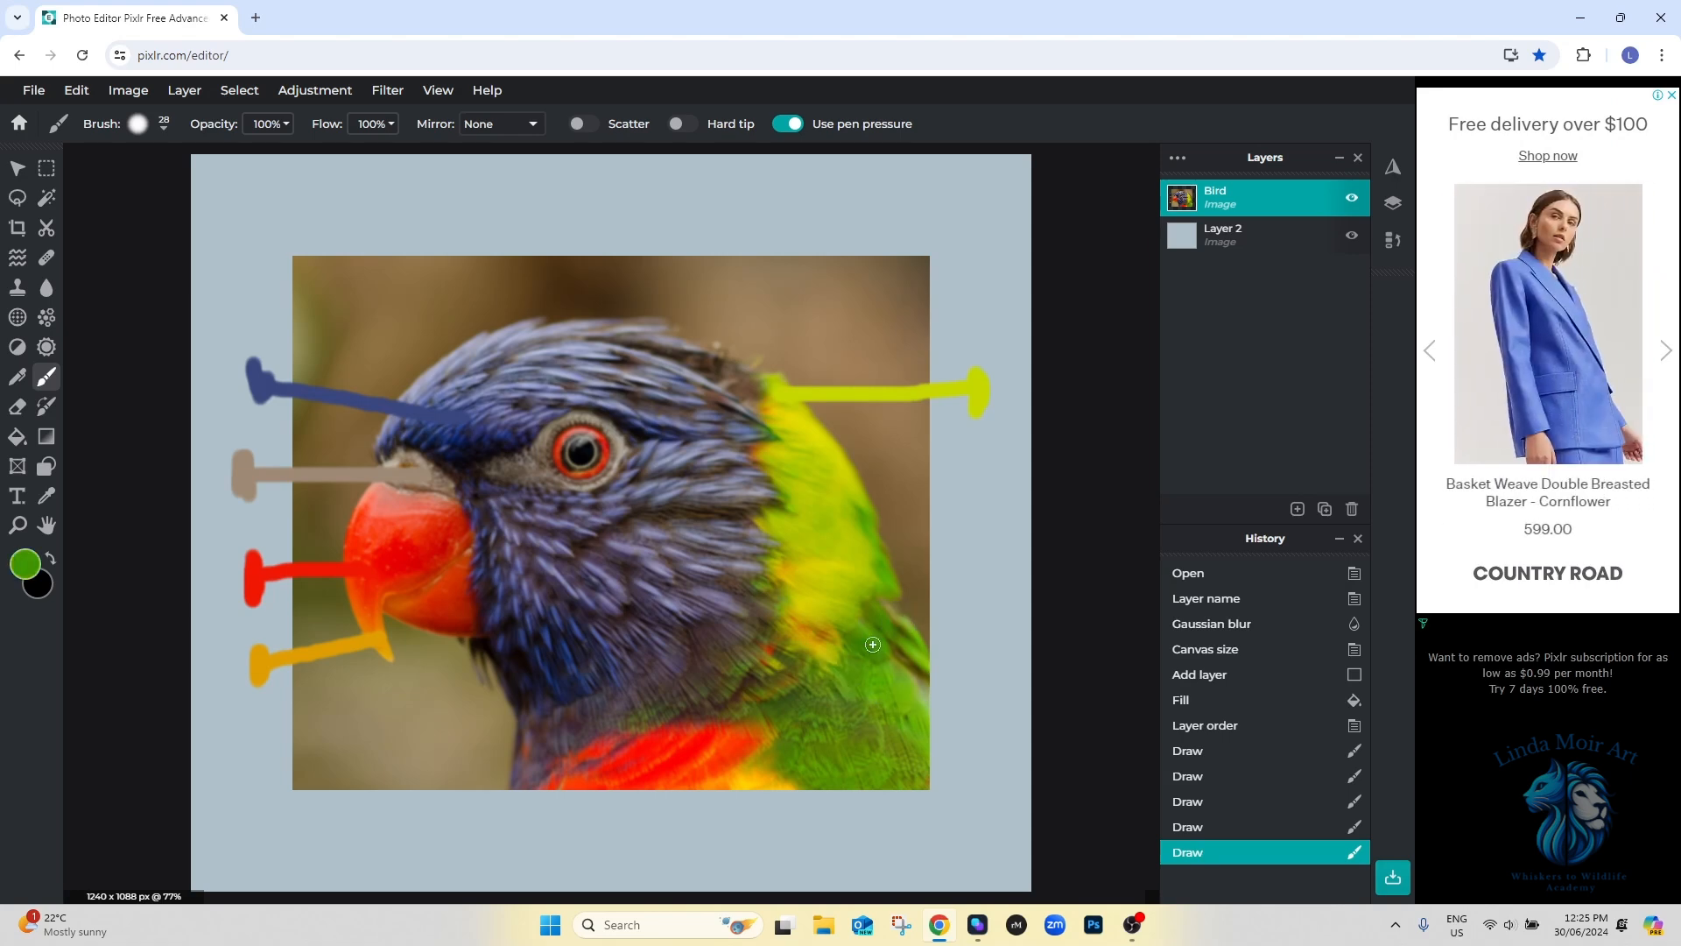
pyautogui.moveTo(873, 645)
pyautogui.mouseDown()
pyautogui.moveTo(981, 636)
pyautogui.moveTo(981, 617)
pyautogui.moveTo(979, 653)
pyautogui.moveTo(982, 620)
pyautogui.moveTo(979, 640)
pyautogui.moveTo(960, 634)
pyautogui.mouseUp()
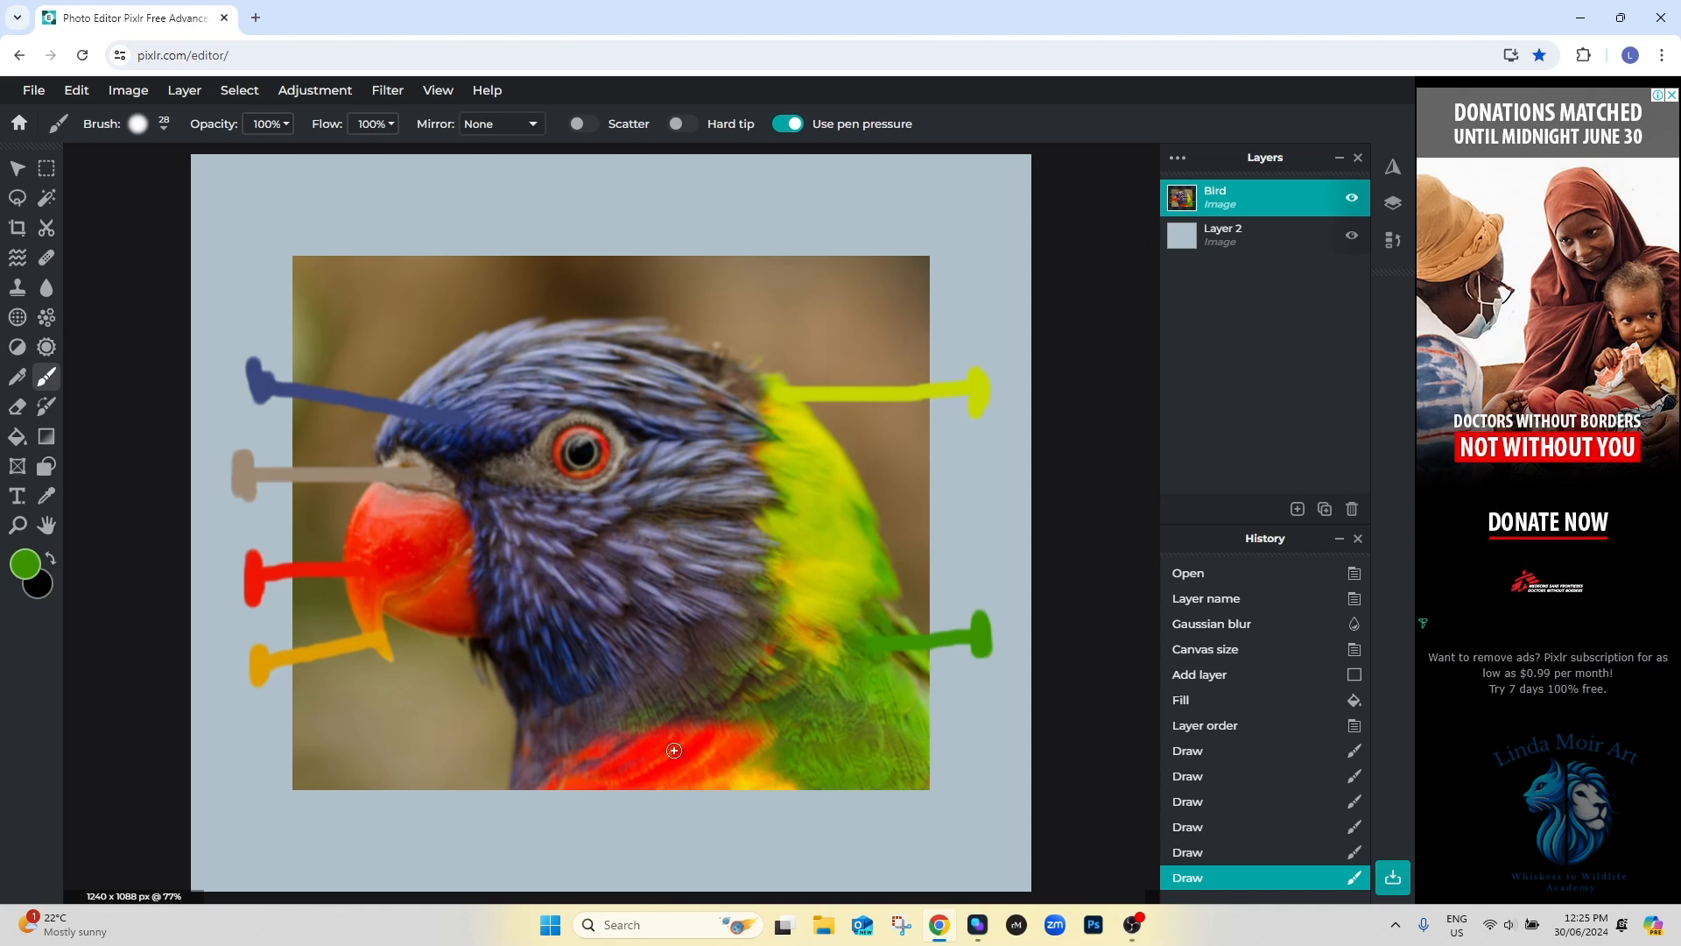
# - Sample the orange-red chest feathers and paint a line in that colour down to a blob in the bottom border
pyautogui.press('alt')
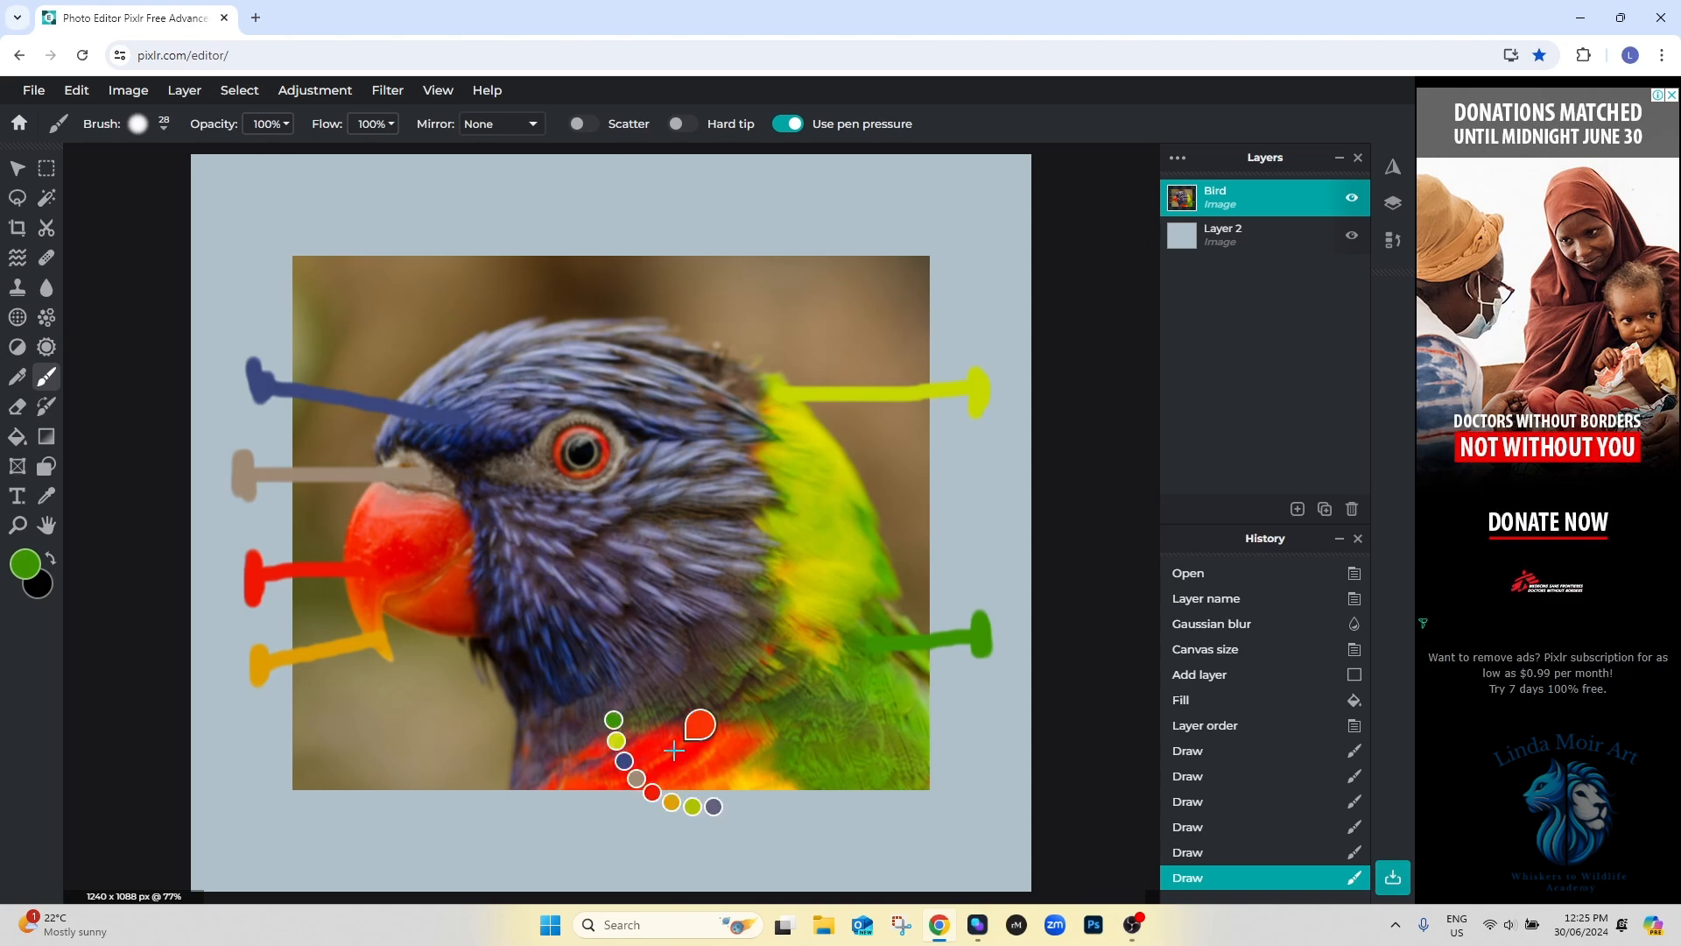
pyautogui.keyDown('alt'); pyautogui.click(673, 751); pyautogui.keyUp('alt')
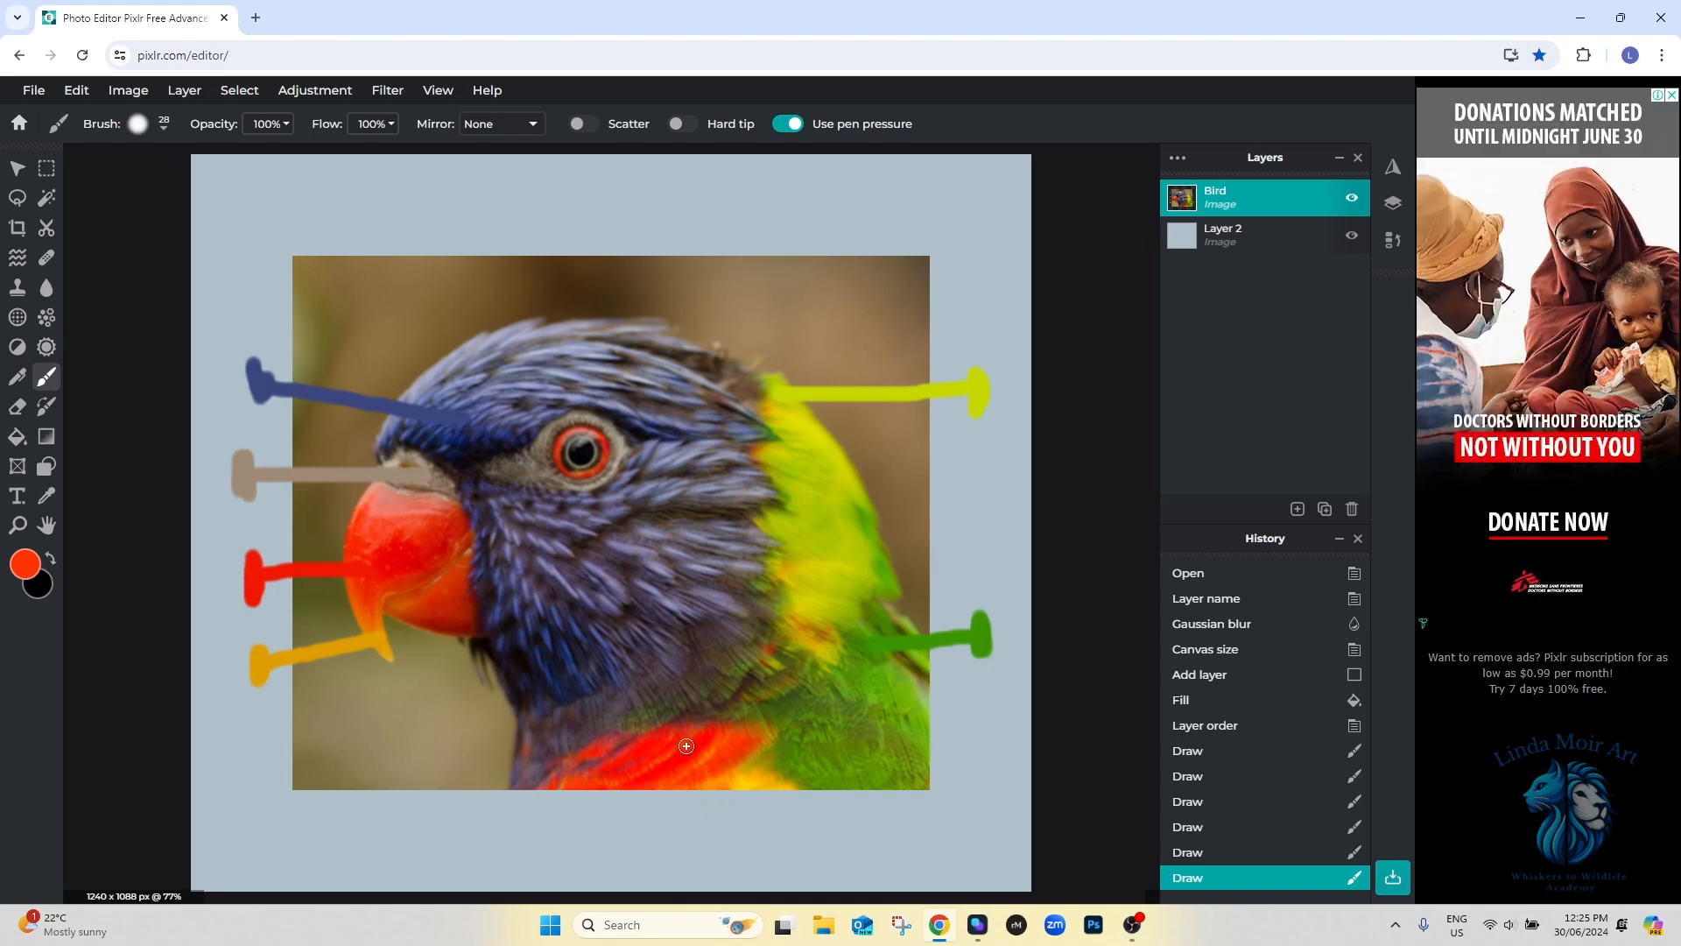
pyautogui.moveTo(690, 789)
pyautogui.mouseDown()
pyautogui.moveTo(681, 843)
pyautogui.moveTo(710, 842)
pyautogui.moveTo(669, 844)
pyautogui.moveTo(696, 846)
pyautogui.mouseUp()
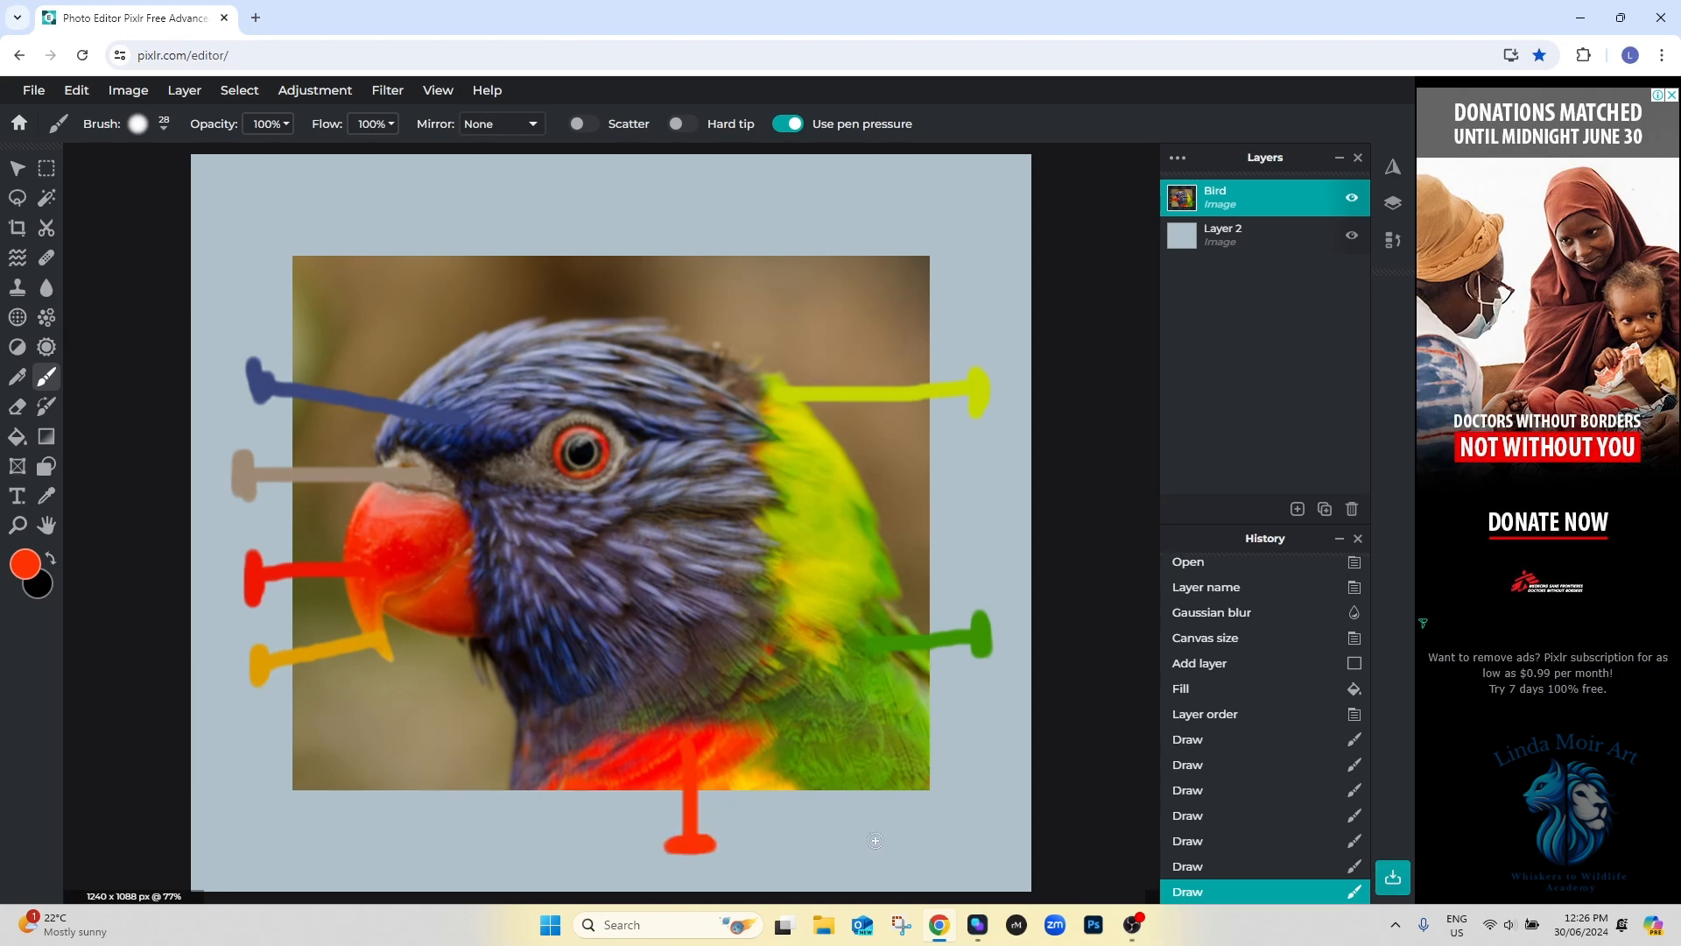